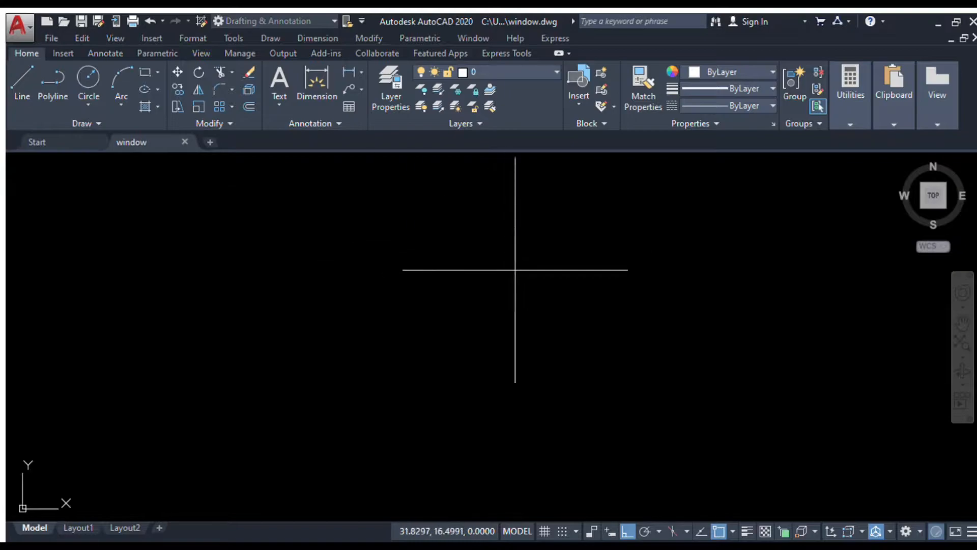
- Draw a tall, narrow vertical rectangle from connected lines, closing it at the lower-right starting corner
click(547, 366)
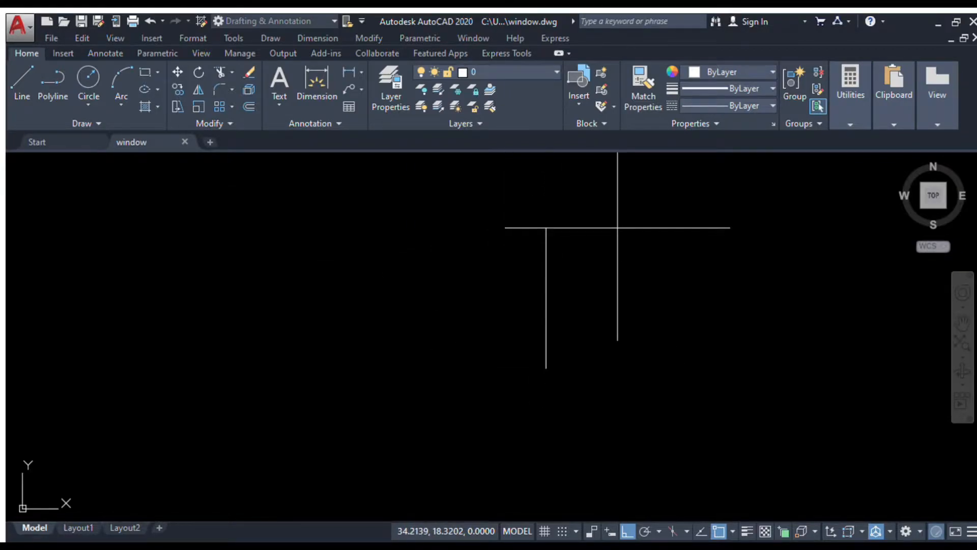
key(Return)
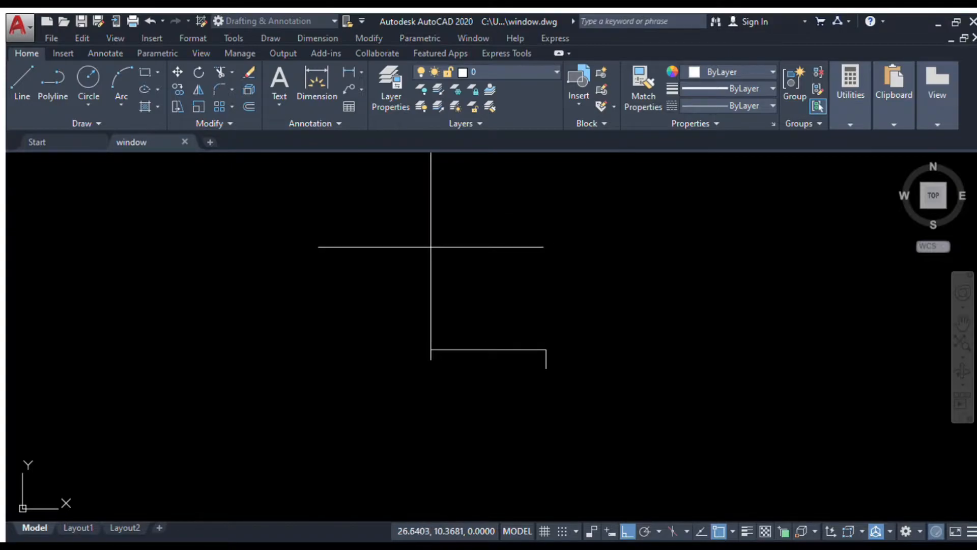
scroll(516, 345, up, 4)
middle_drag(637, 382, 597, 305)
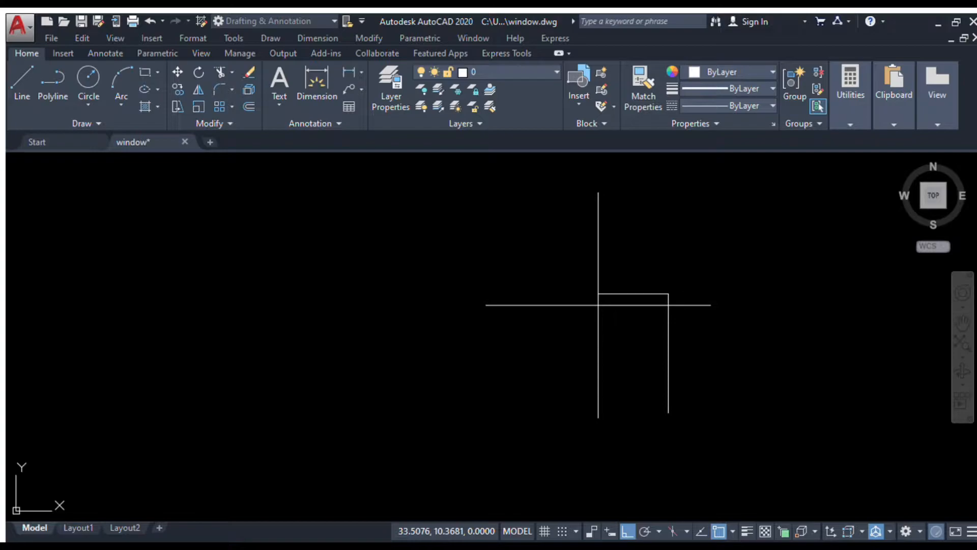
key(Return)
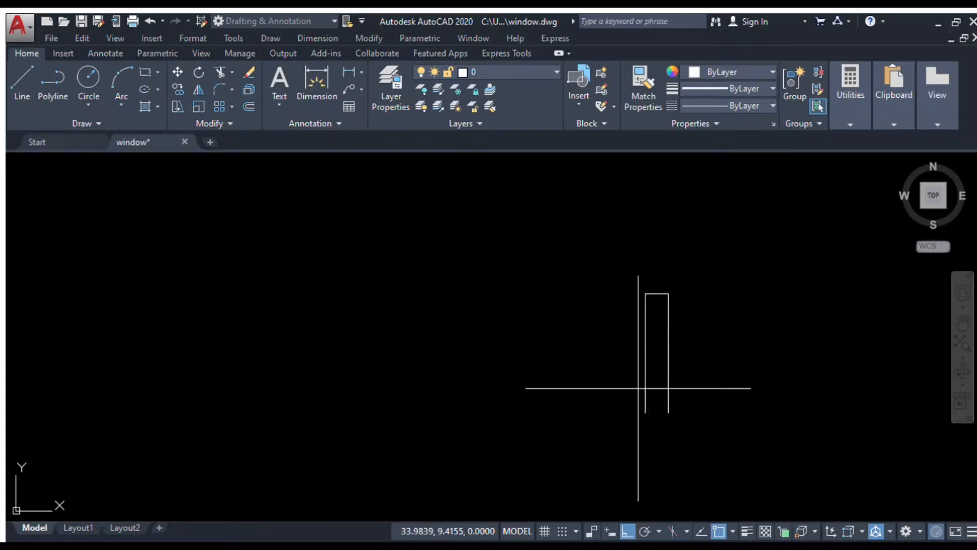
click(669, 412)
scroll(649, 392, up, 4)
middle_drag(676, 389, 630, 383)
scroll(575, 410, down, 2)
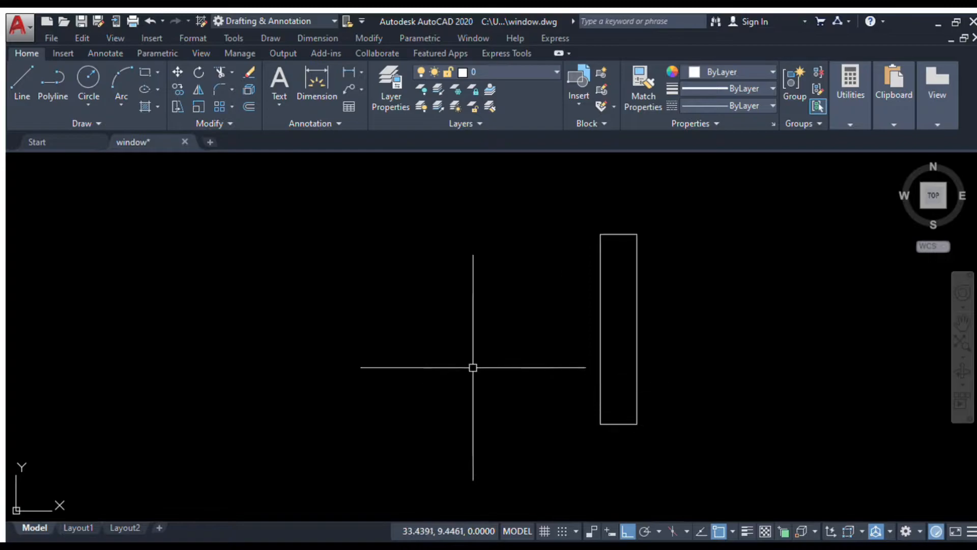
- Draw a vertical centre line through the rectangle from its top edge midpoint to its bottom edge midpoint
click(22, 81)
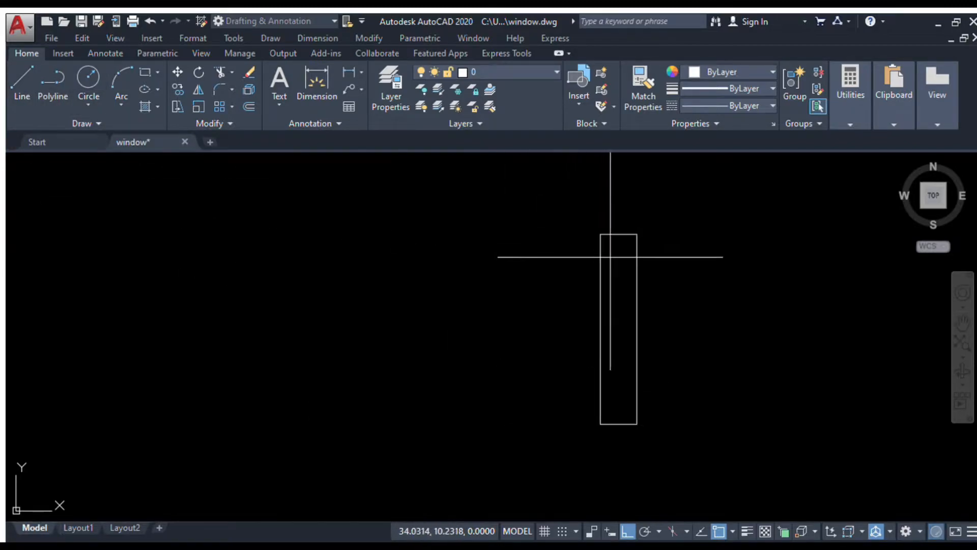
scroll(610, 254, up, 2)
click(613, 218)
scroll(626, 402, down, 3)
scroll(606, 346, up, 3)
middle_drag(613, 361, 696, 549)
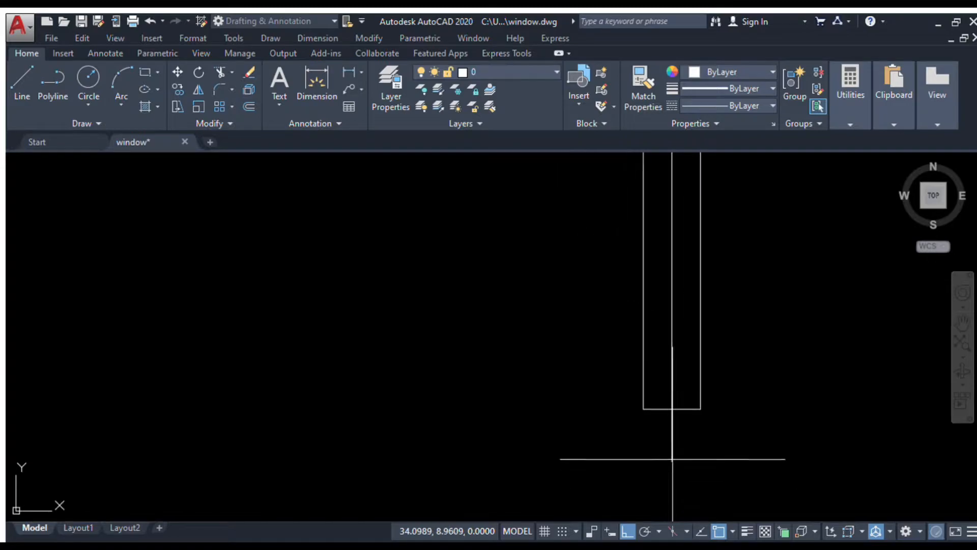
click(671, 409)
key(Escape)
scroll(648, 435, down, 3)
scroll(661, 365, up, 2)
middle_drag(739, 399, 710, 330)
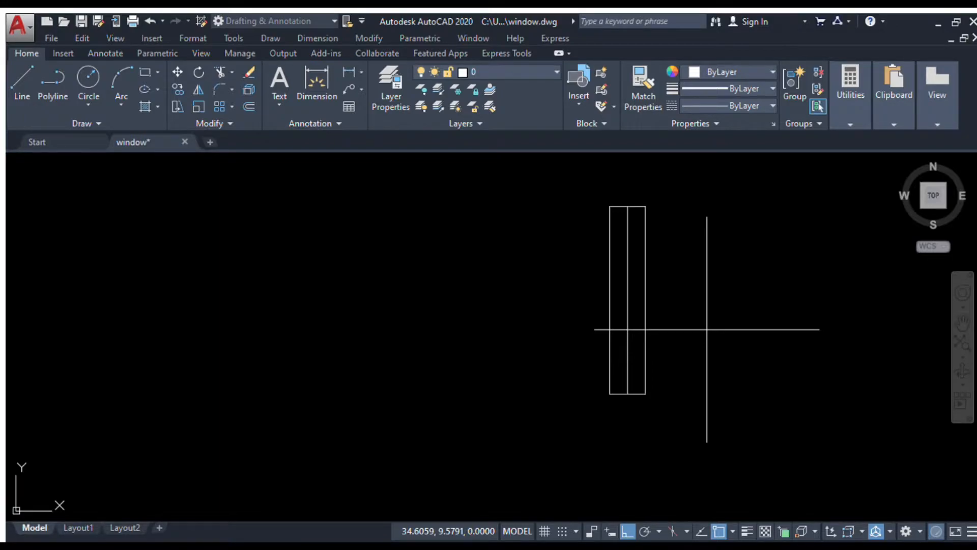
- Offset the tall rectangle's centre line equally to both sides and delete the original centre line
scroll(662, 343, up, 4)
click(579, 357)
click(616, 375)
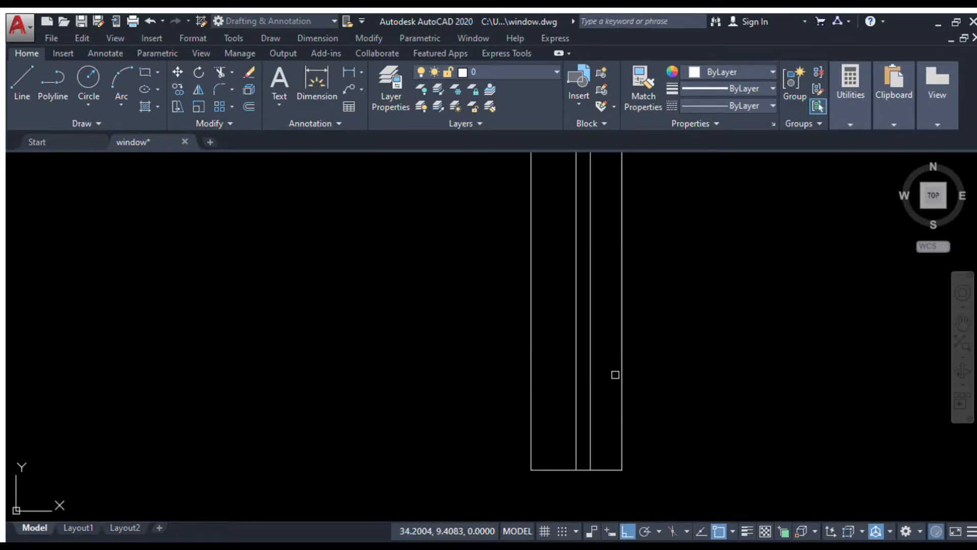
click(575, 383)
click(541, 387)
scroll(587, 384, up, 2)
click(572, 389)
key(Delete)
scroll(759, 399, down, 3)
scroll(758, 392, up, 1)
mouse_move(763, 393)
middle_down()
mouse_move(679, 406)
mouse_move(636, 348)
middle_up()
scroll(670, 395, down, 2)
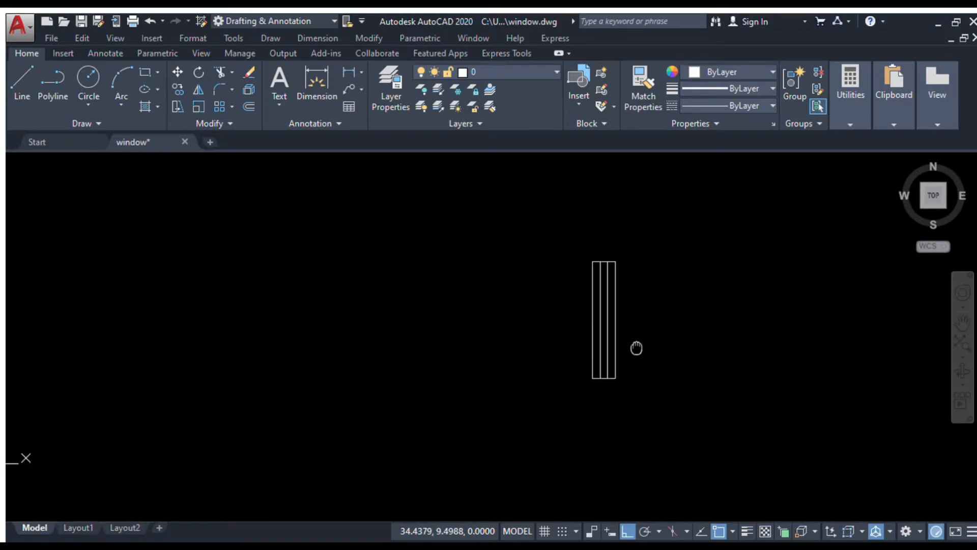
- Draw a short line upward from the striped rectangle's upper-right corner and a horizontal line to the right from its end
scroll(638, 335, up, 2)
scroll(637, 334, down, 2)
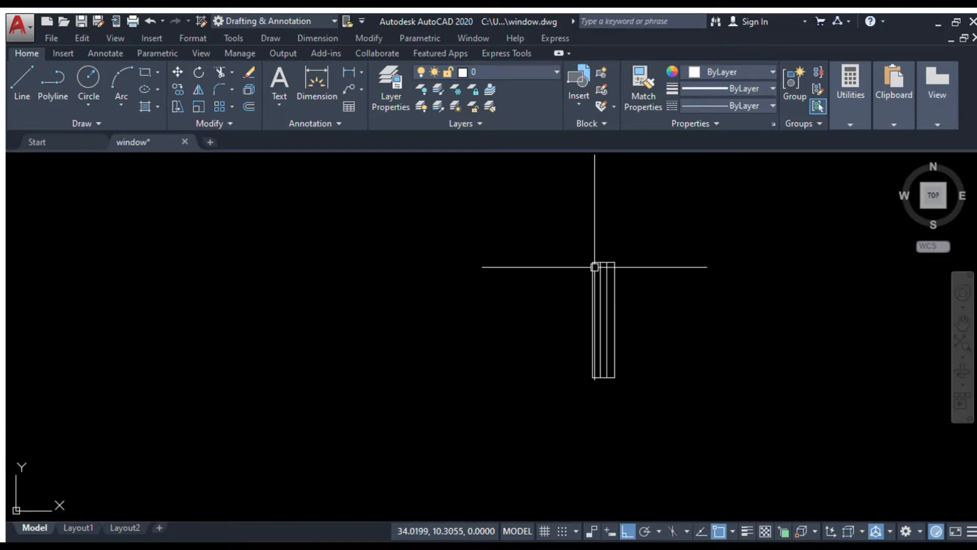
scroll(641, 334, up, 2)
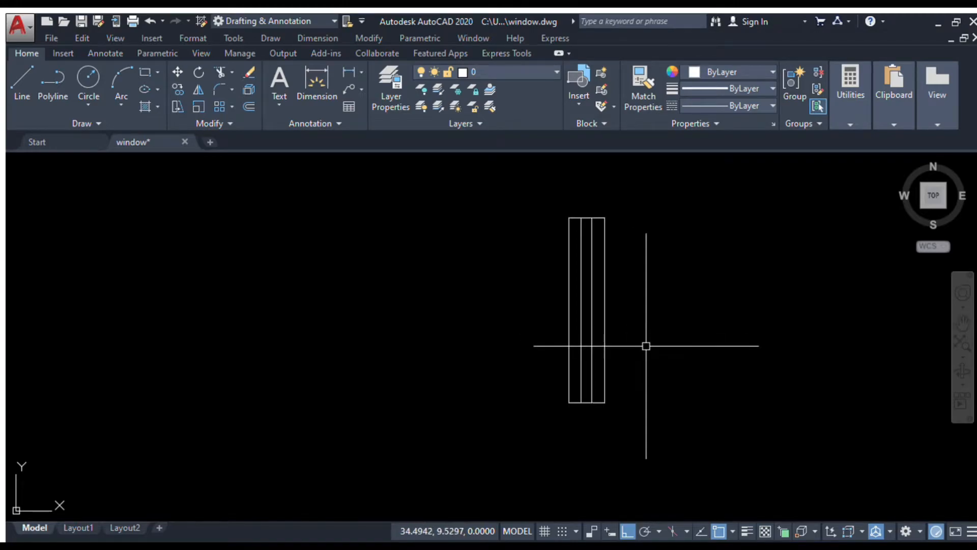
scroll(624, 300, down, 2)
middle_drag(624, 297, 629, 351)
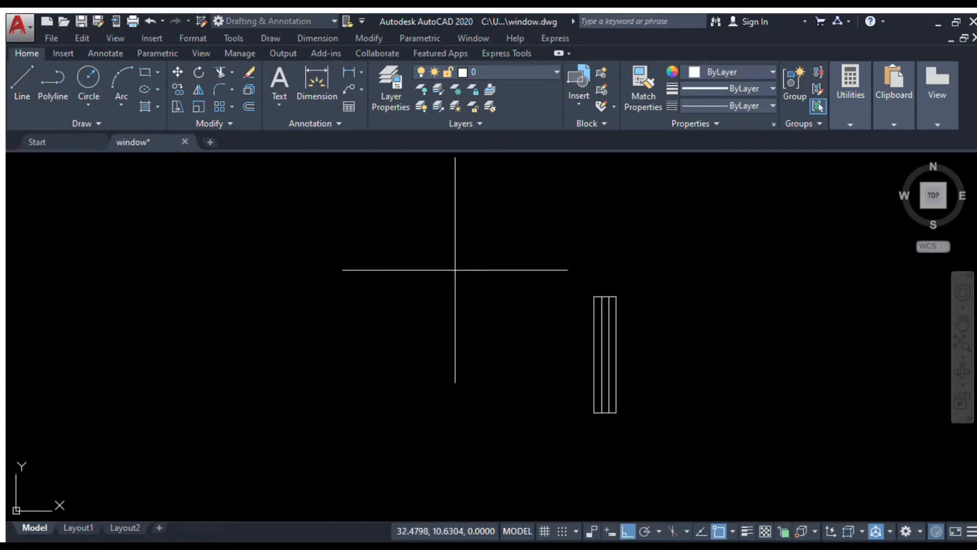
scroll(649, 271, up, 2)
scroll(575, 327, up, 2)
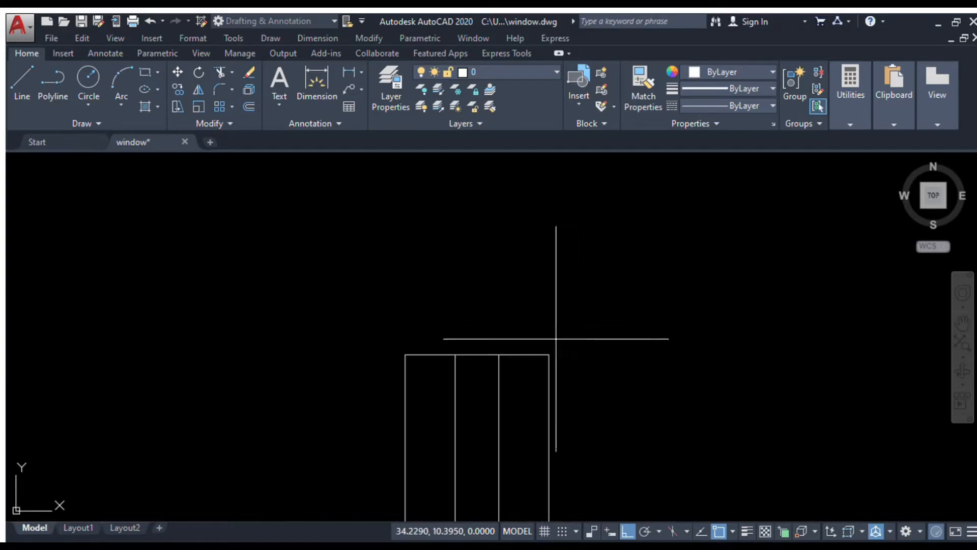
click(549, 354)
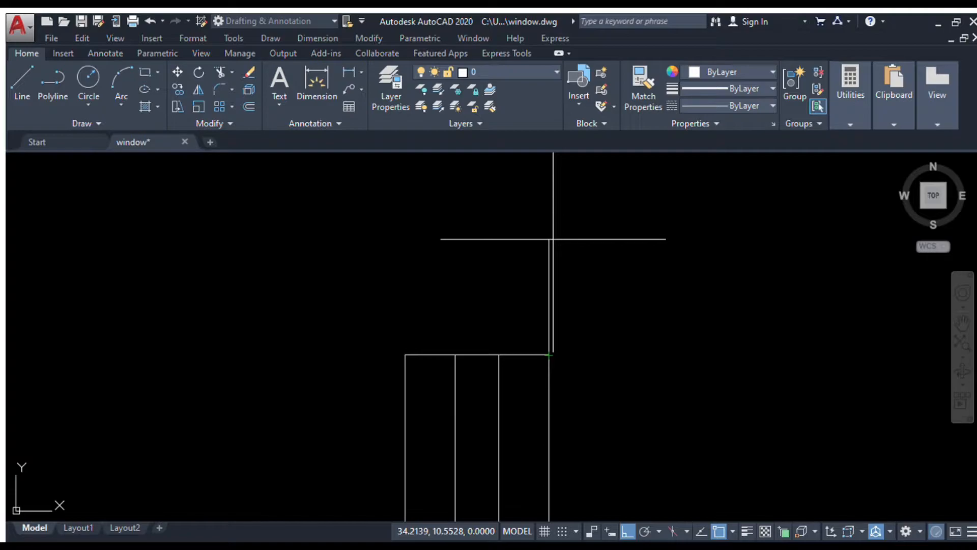
click(550, 262)
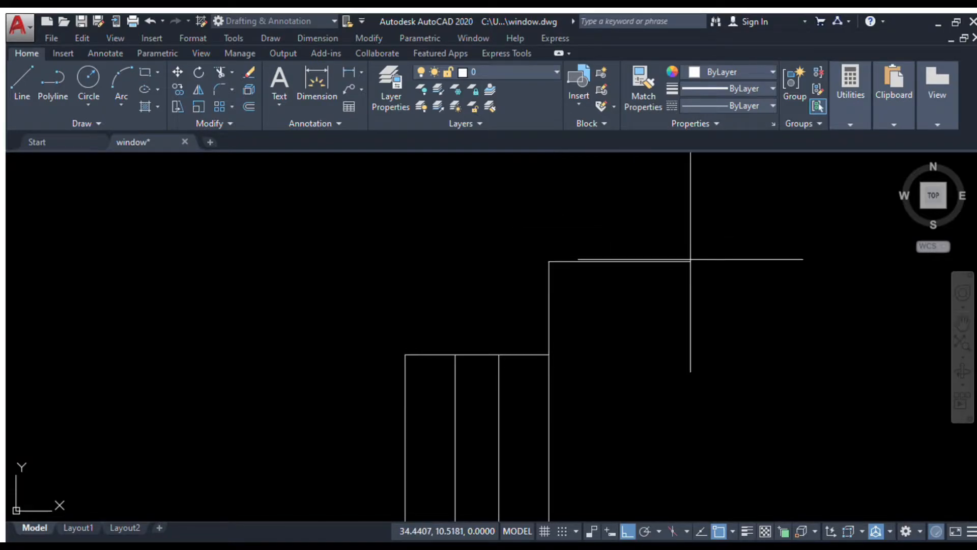
key(Escape)
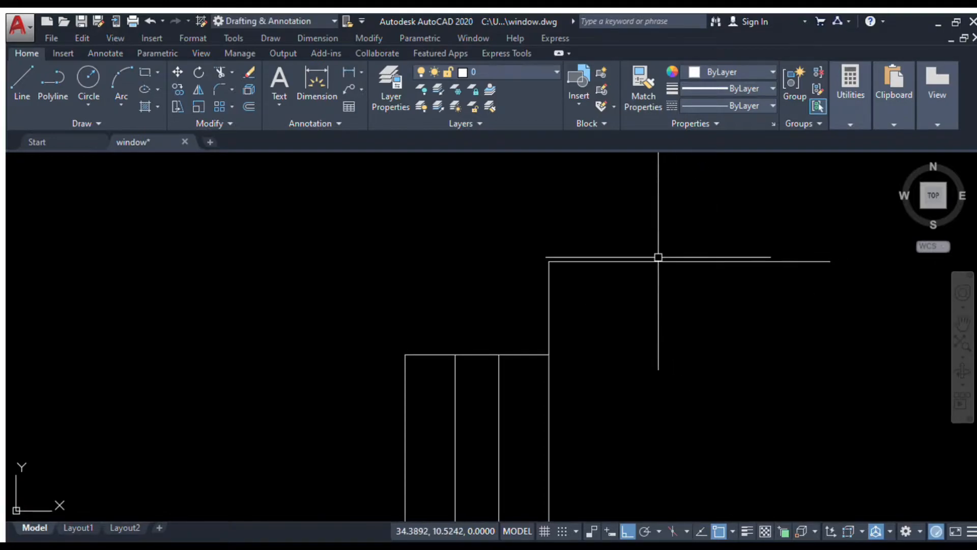
- Mirror the short vertical and horizontal lines about the rectangle's horizontal midline, keeping the originals
click(614, 237)
click(508, 312)
scroll(563, 277, down, 6)
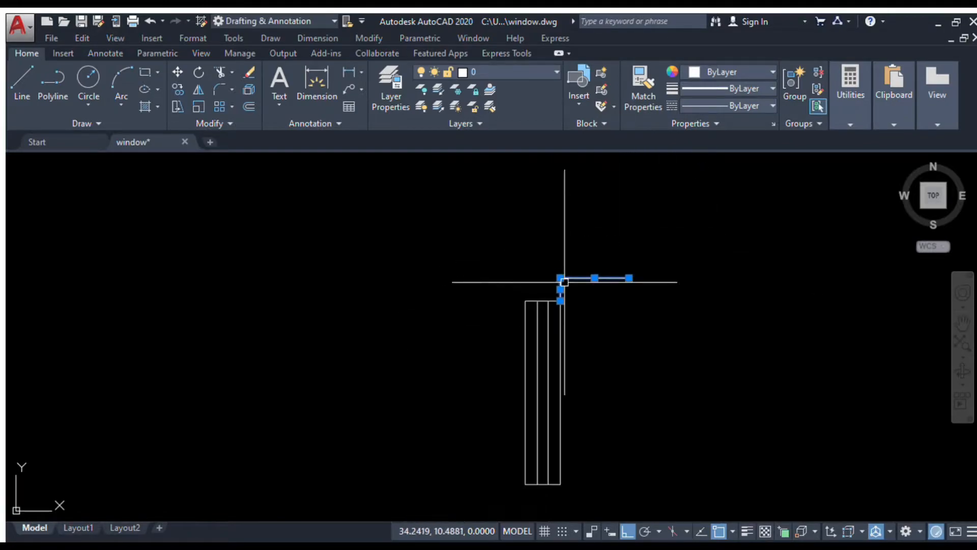
middle_drag(621, 345, 617, 280)
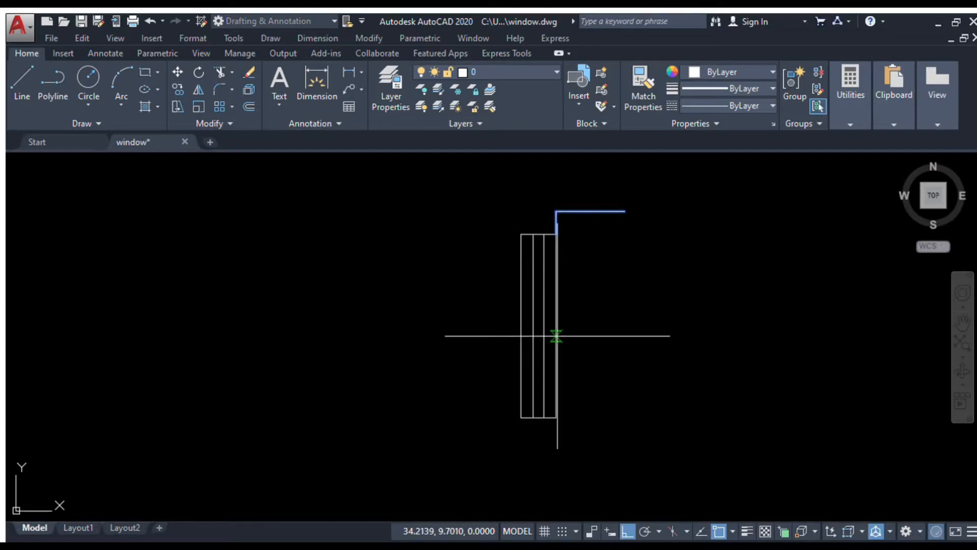
click(556, 325)
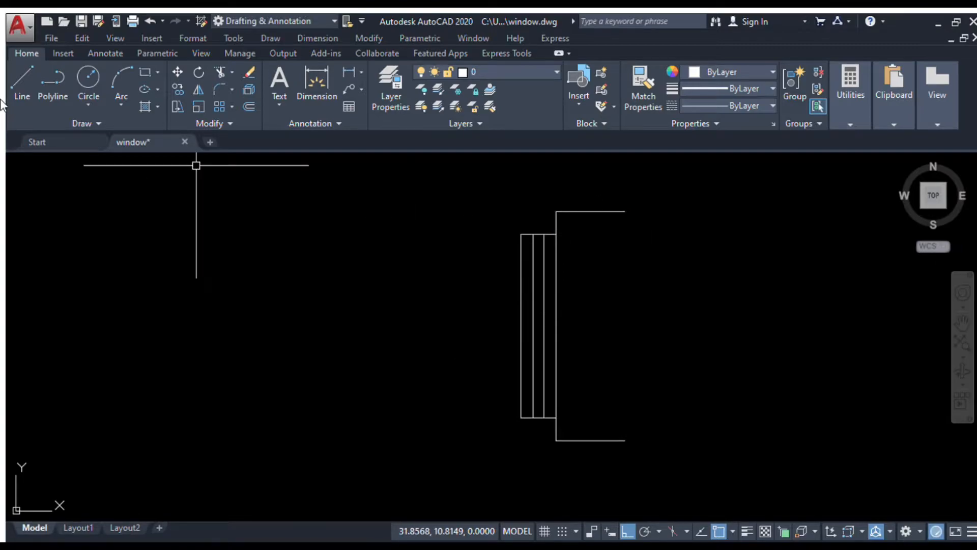
- Close the outer projection with a vertical line joining the free ends of the upper and lower horizontal lines
click(17, 87)
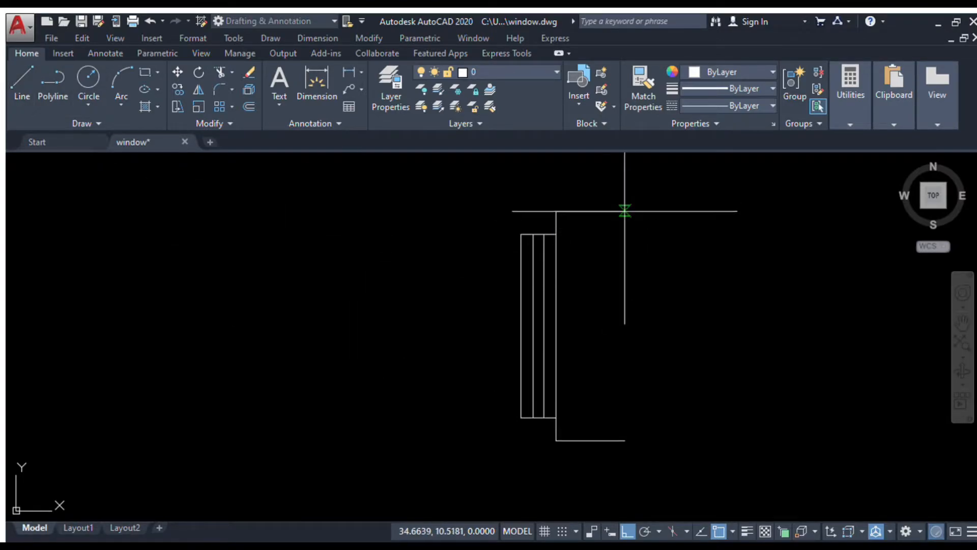
click(625, 211)
click(624, 440)
key(Escape)
scroll(689, 380, down, 2)
middle_drag(690, 380, 621, 294)
scroll(545, 302, up, 2)
scroll(547, 300, down, 2)
middle_drag(550, 301, 582, 342)
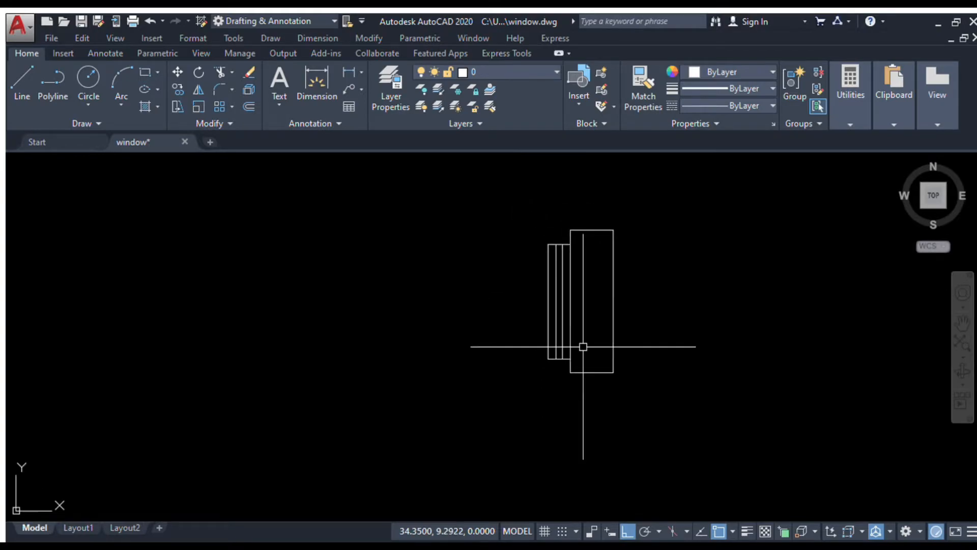
- Select the tall rectangle together with its two inner lines and set their colour to green
click(534, 232)
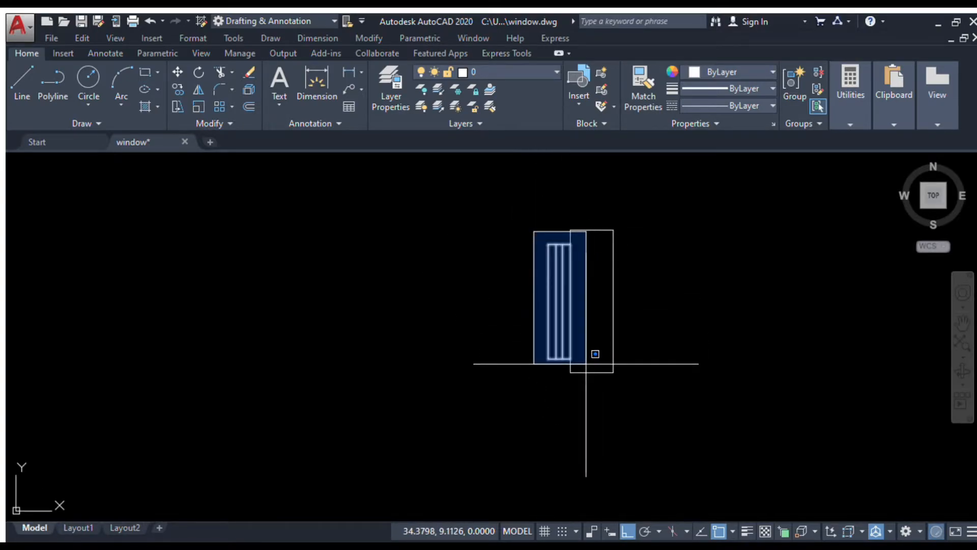
click(586, 363)
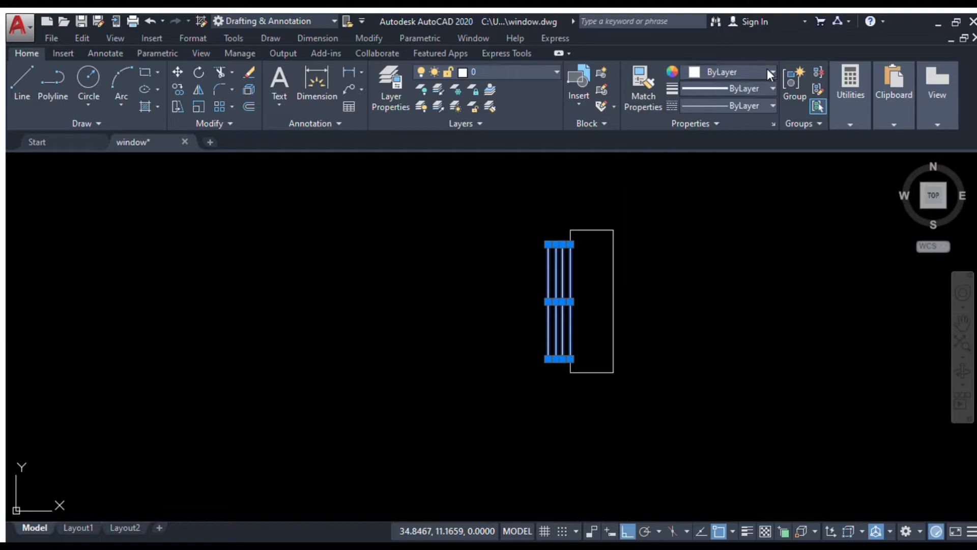
key(Escape)
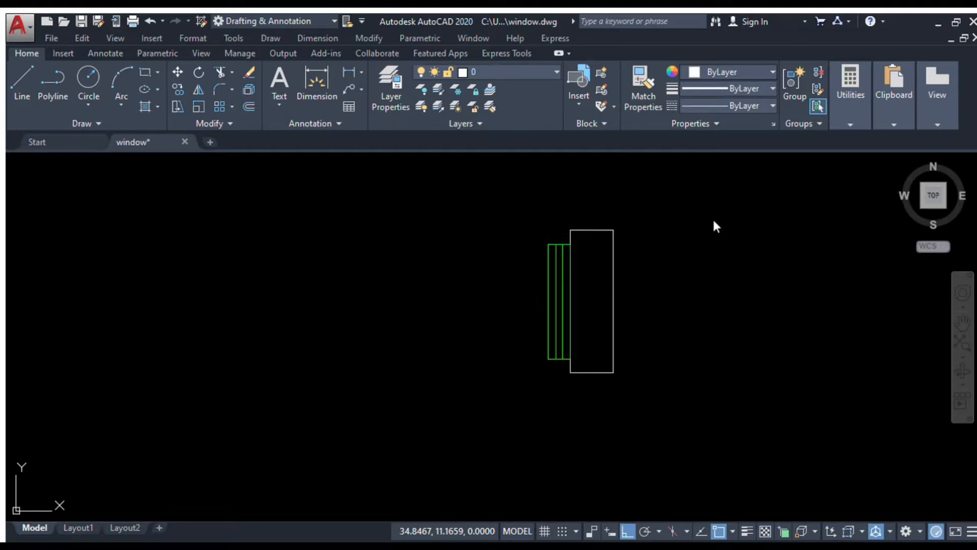
key(Escape)
- Draw a smaller upright rectangle from connected lines in the empty space to the right of the first window
scroll(684, 321, up, 5)
scroll(682, 320, down, 4)
middle_drag(683, 321, 573, 332)
click(18, 85)
click(623, 272)
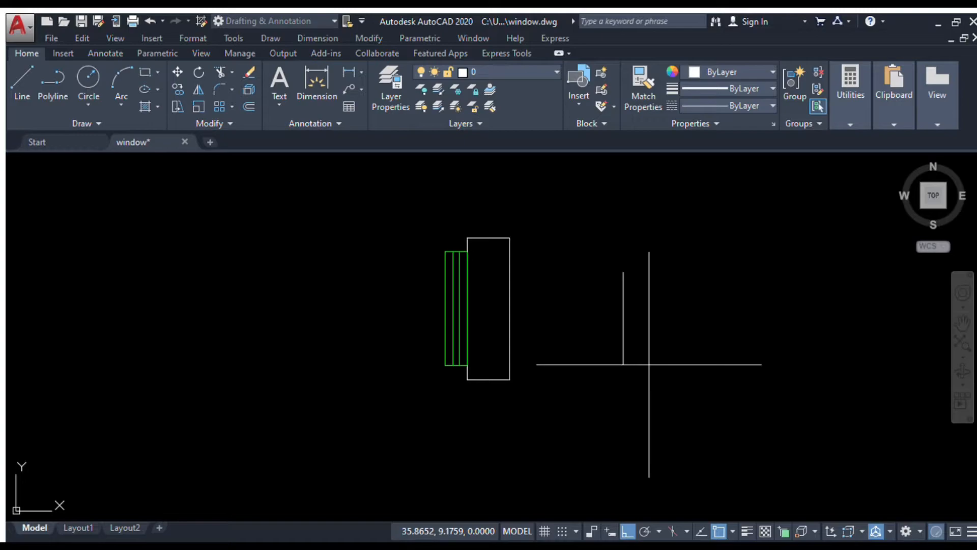
key(Return)
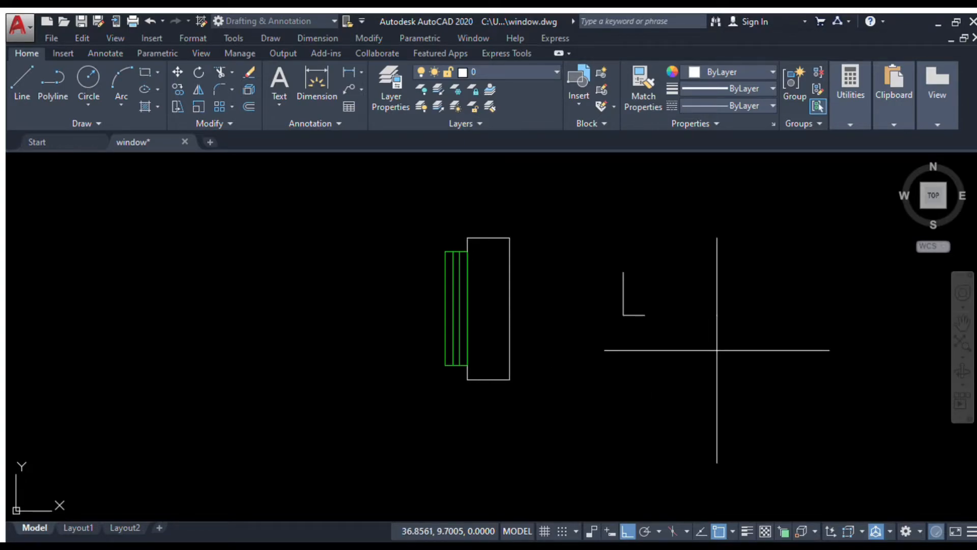
key(Return)
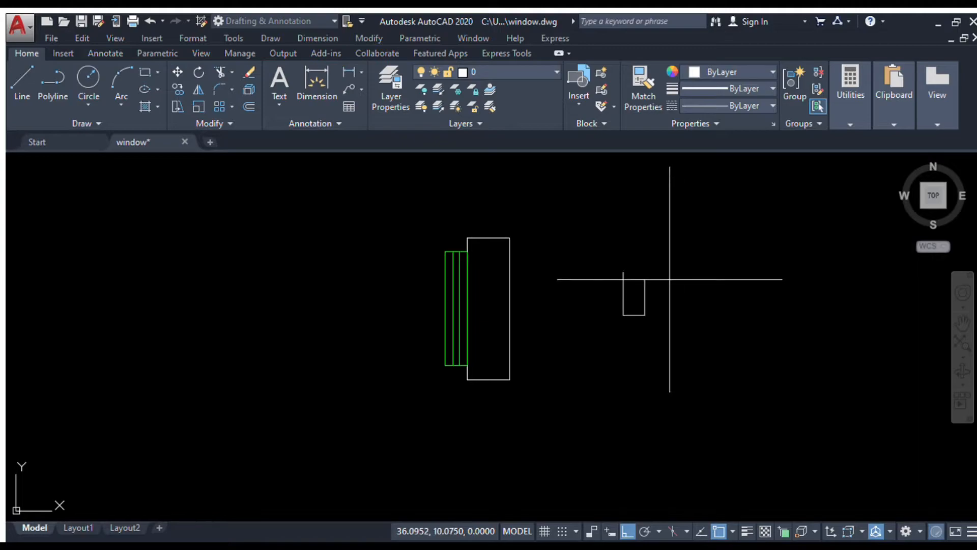
click(623, 273)
key(Return)
scroll(664, 283, up, 2)
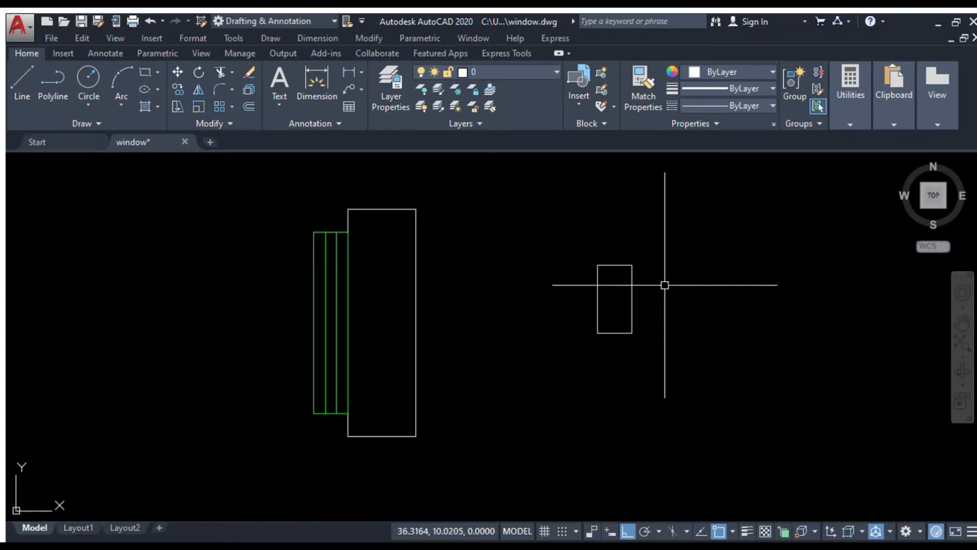
- Draw a vertical centre line through the small rectangle between its bottom and top edge midpoints
key(Return)
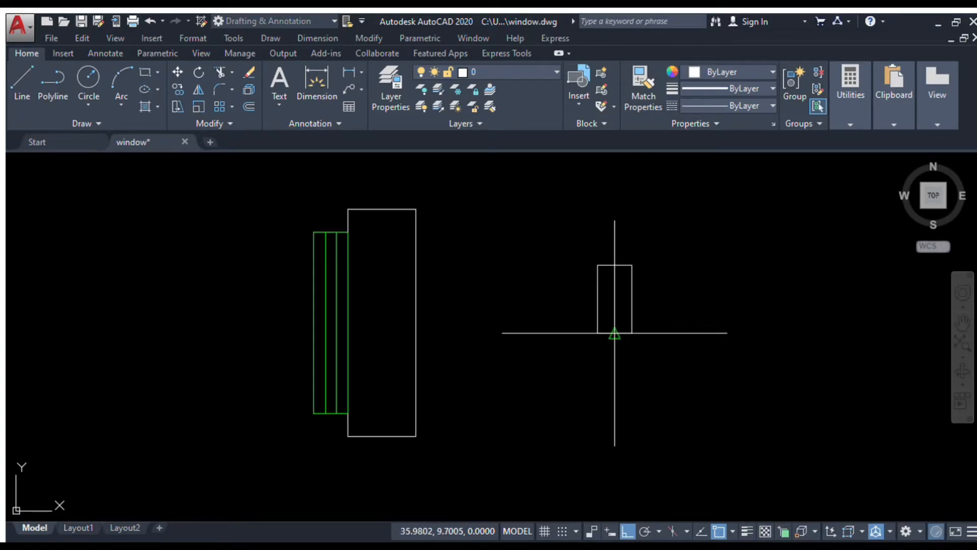
click(615, 333)
click(615, 265)
key(Return)
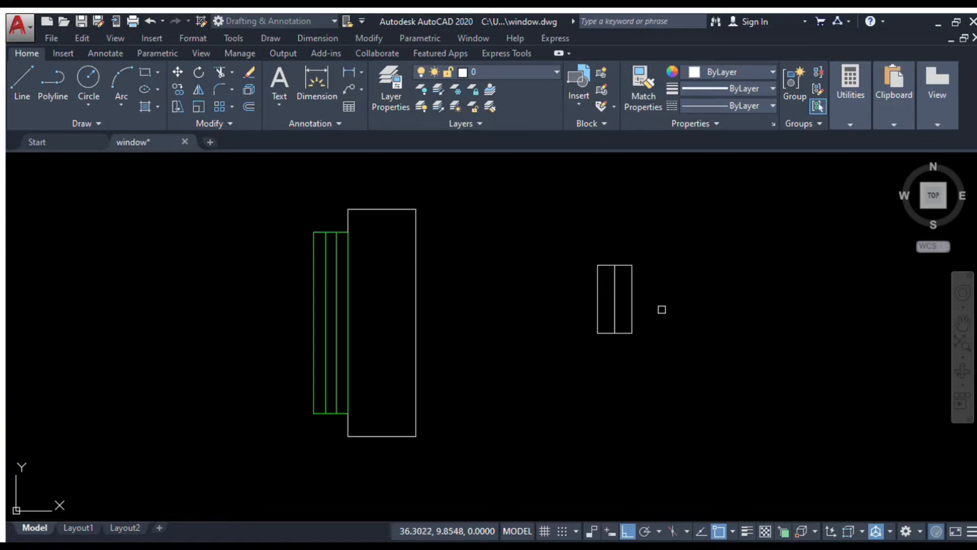
- Offset the small rectangle's centre line equally to both sides and delete the original centre line
click(618, 290)
click(645, 309)
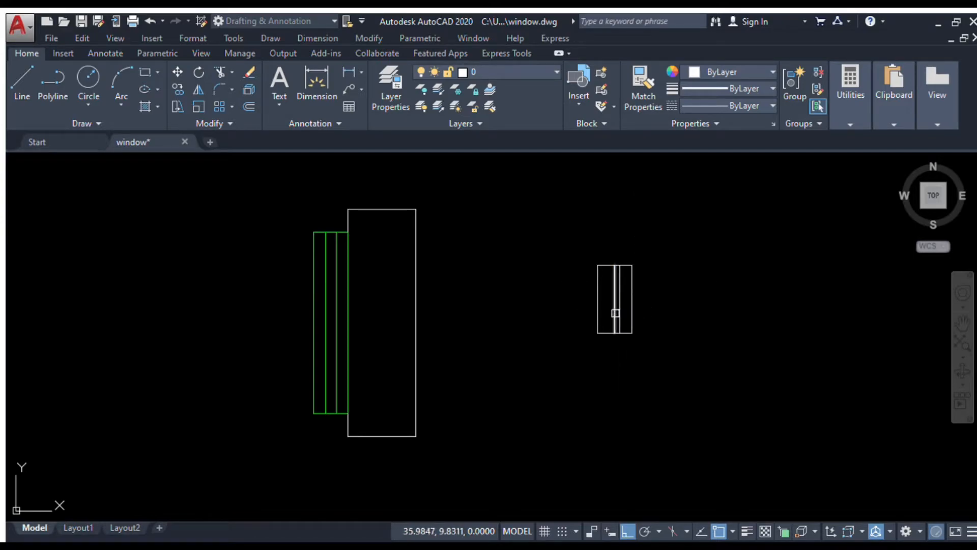
scroll(613, 314, up, 5)
click(614, 312)
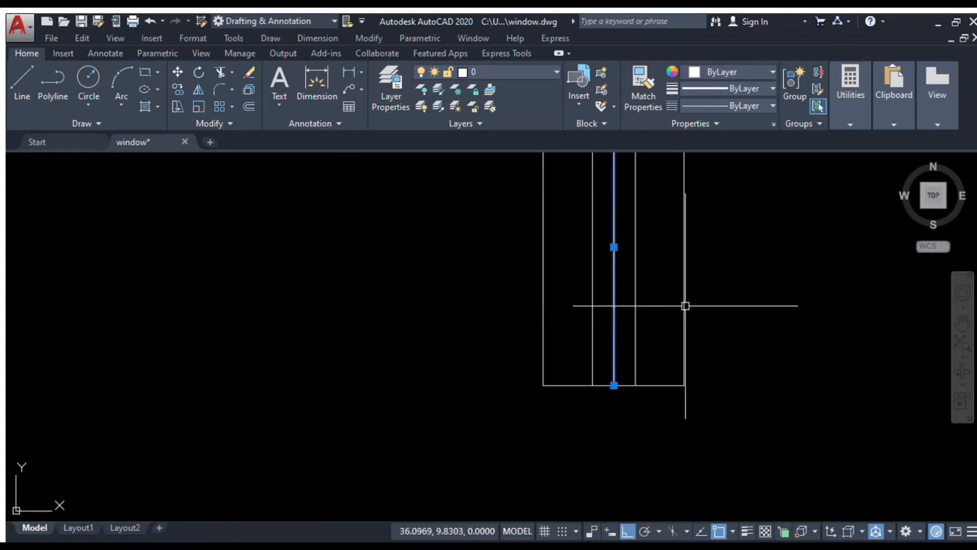
key(Escape)
scroll(702, 309, down, 5)
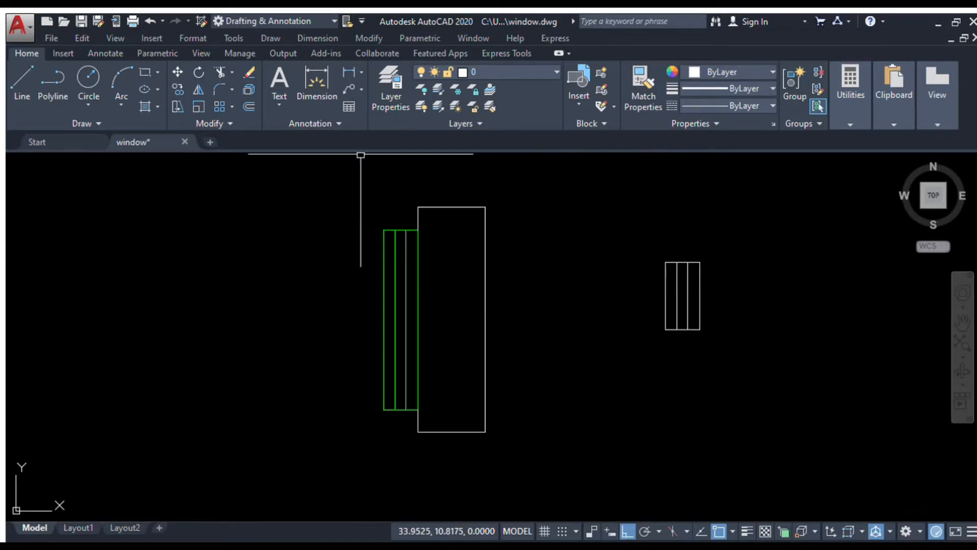
- Draw a short vertical line up from the small rectangle's upper-right corner and a horizontal line about 0.45 long to its right
click(20, 81)
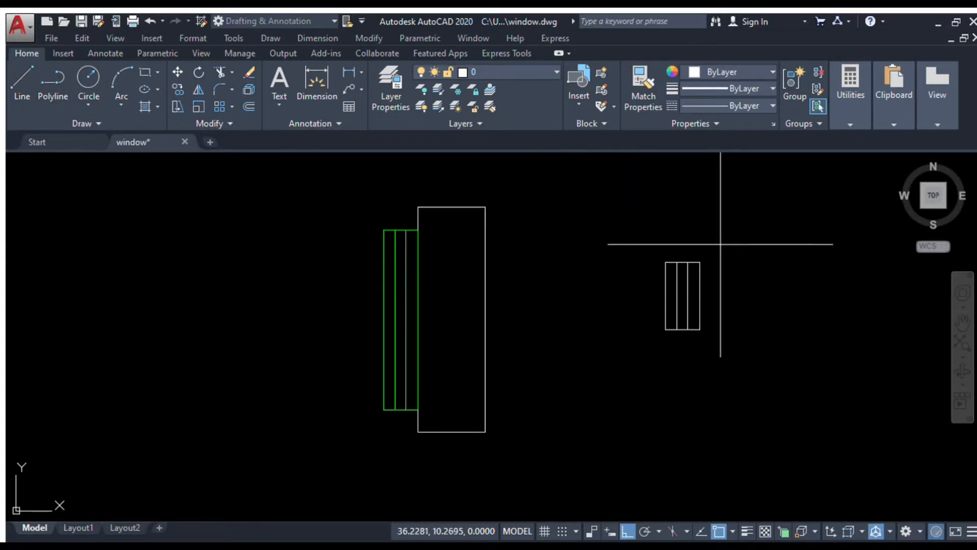
scroll(705, 264, up, 4)
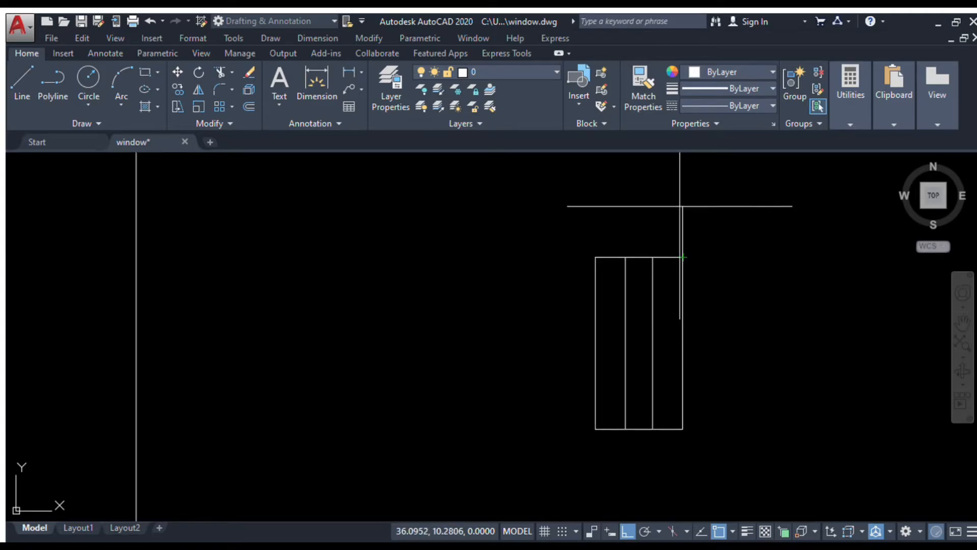
click(682, 200)
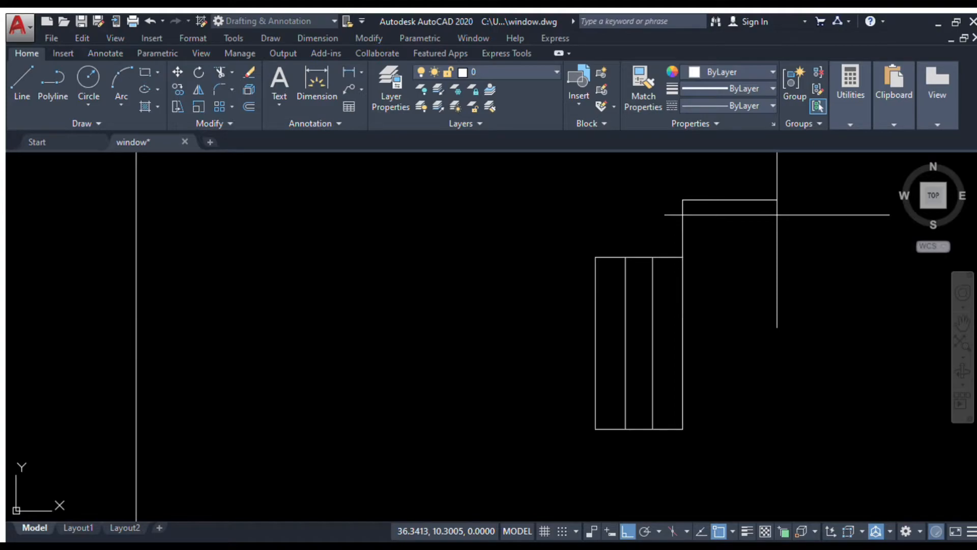
- Mirror the two lines about the small rectangle's horizontal midline and close the outer projection with a vertical line
drag(719, 164, 671, 209)
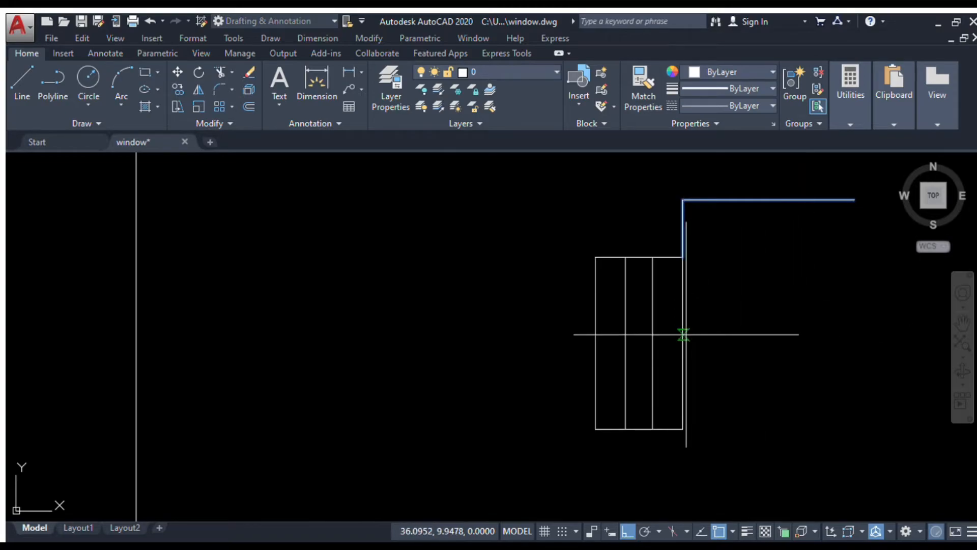
click(683, 340)
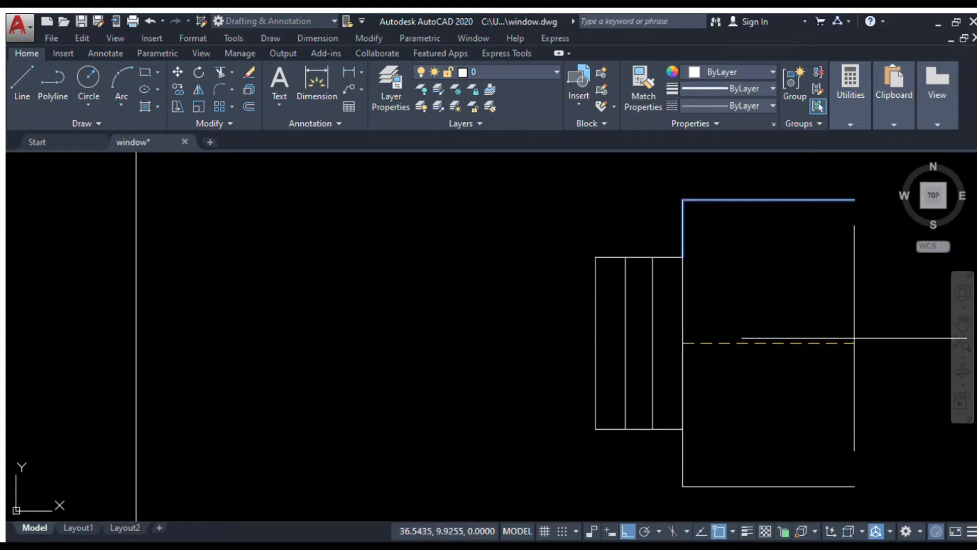
click(881, 338)
key(Return)
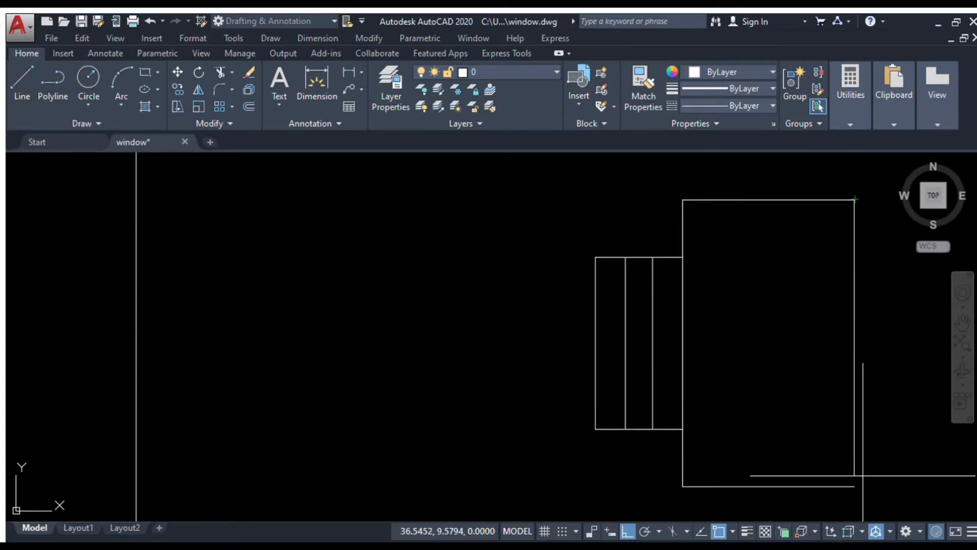
- Select the small rectangle together with its two inner lines and set their colour to green
scroll(827, 330, down, 4)
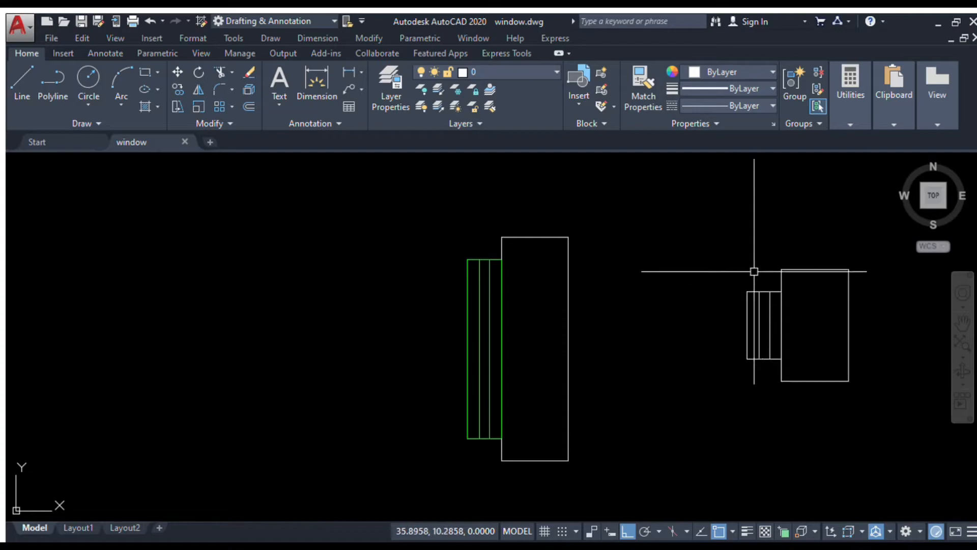
scroll(827, 330, up, 2)
click(676, 249)
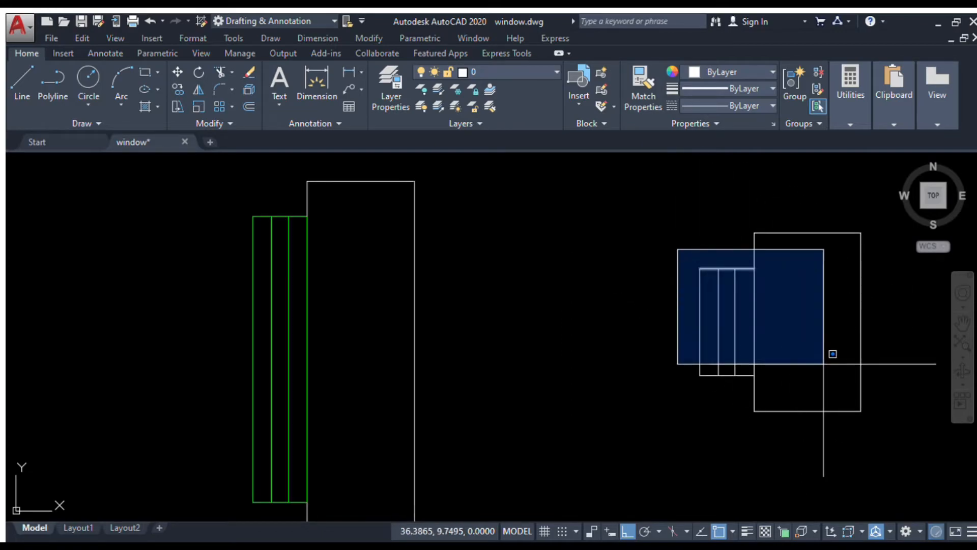
click(790, 383)
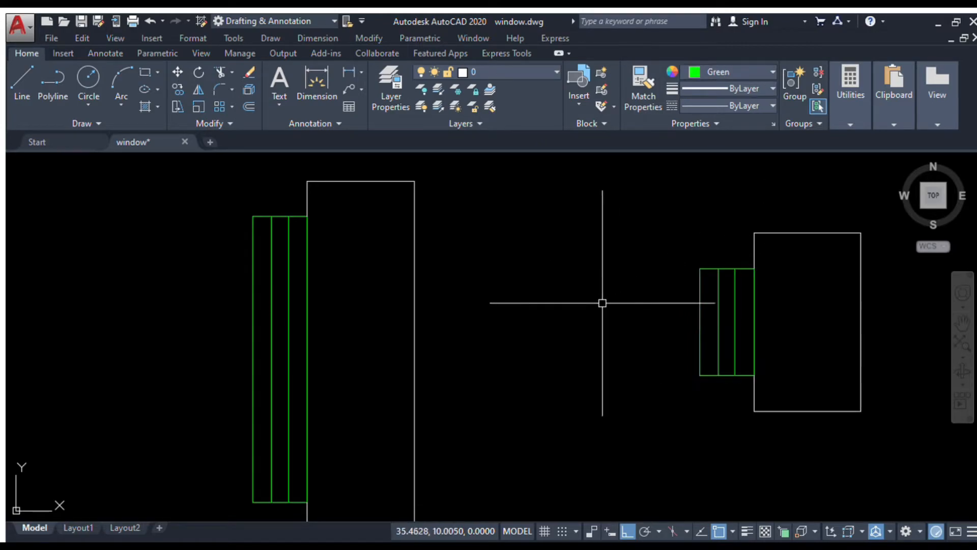
- Dimension the height of the first window's green rectangle, placing the dimension to its left
scroll(602, 303, down, 2)
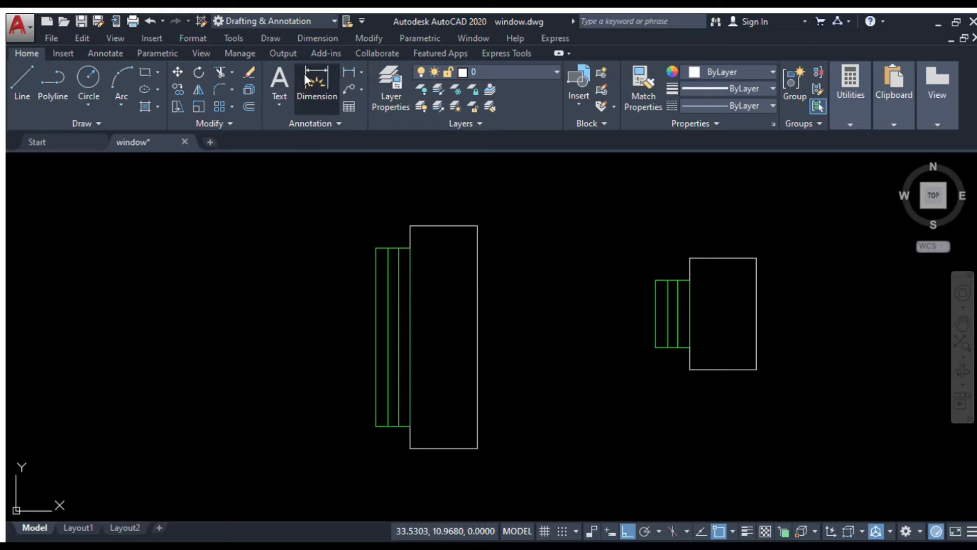
scroll(329, 263, down, 1)
middle_drag(330, 262, 486, 238)
scroll(487, 237, up, 1)
scroll(578, 214, up, 3)
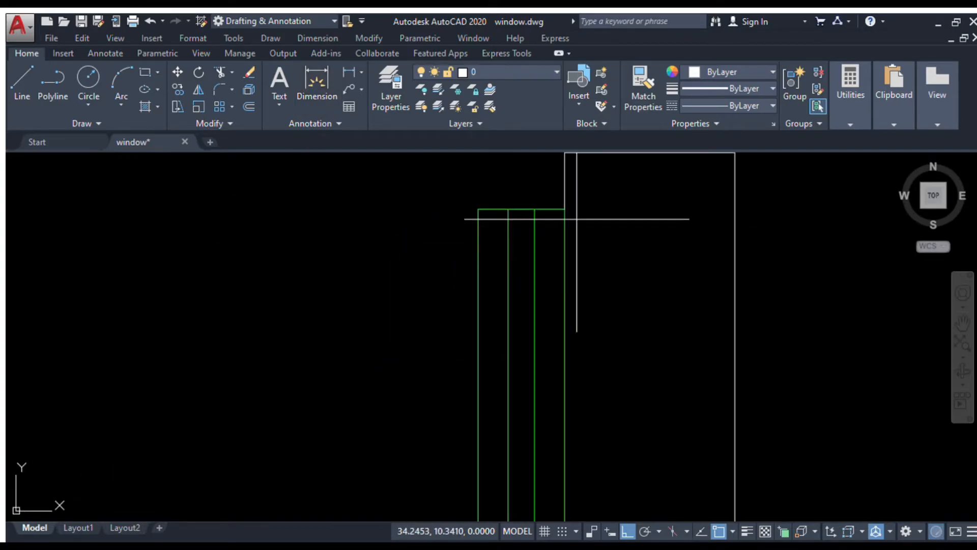
click(478, 209)
scroll(477, 208, down, 4)
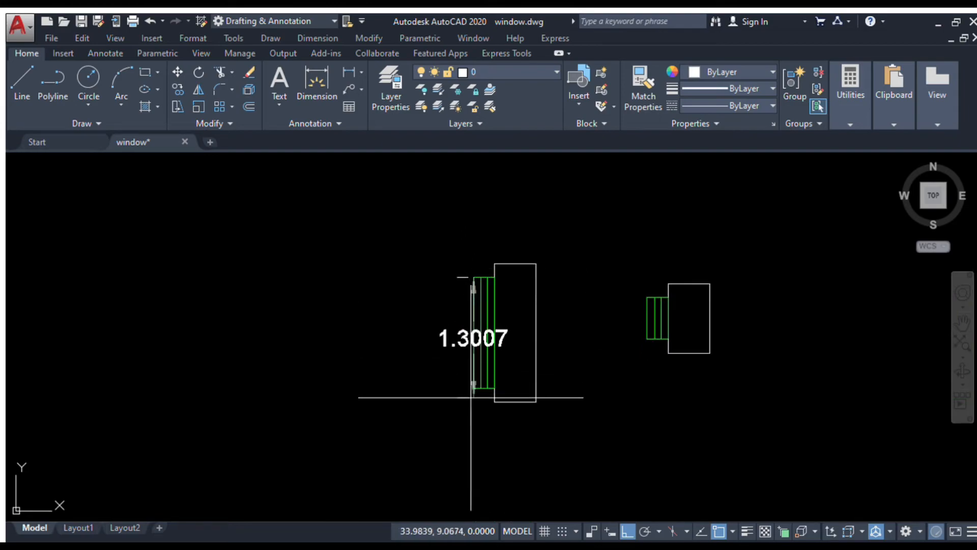
click(410, 388)
- Dimension the width of the first window's green rectangle, placing the dimension below it
scroll(407, 517, up, 2)
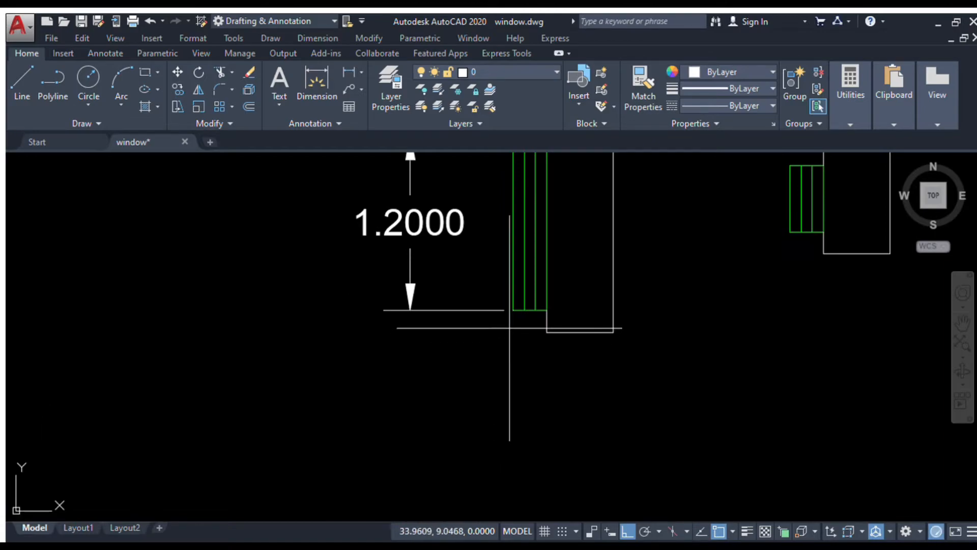
click(514, 310)
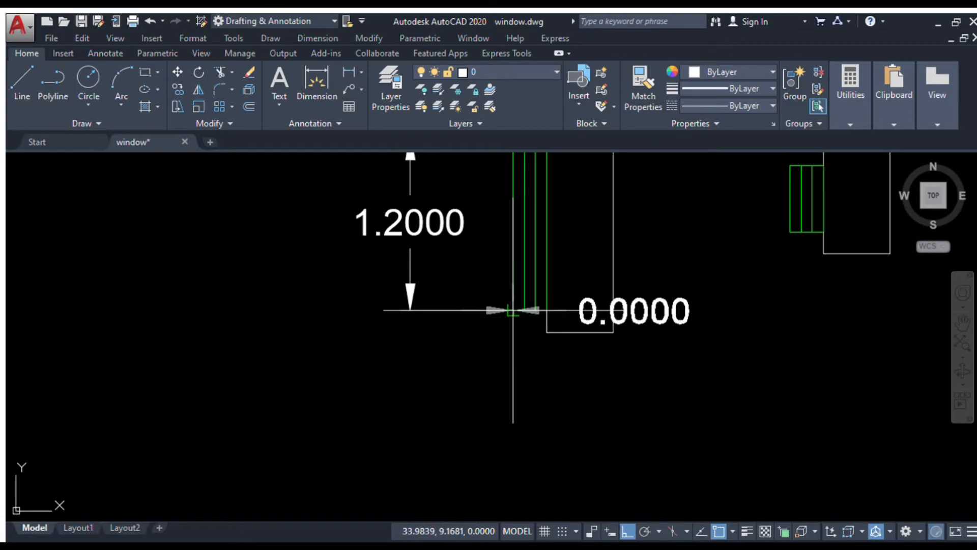
click(547, 310)
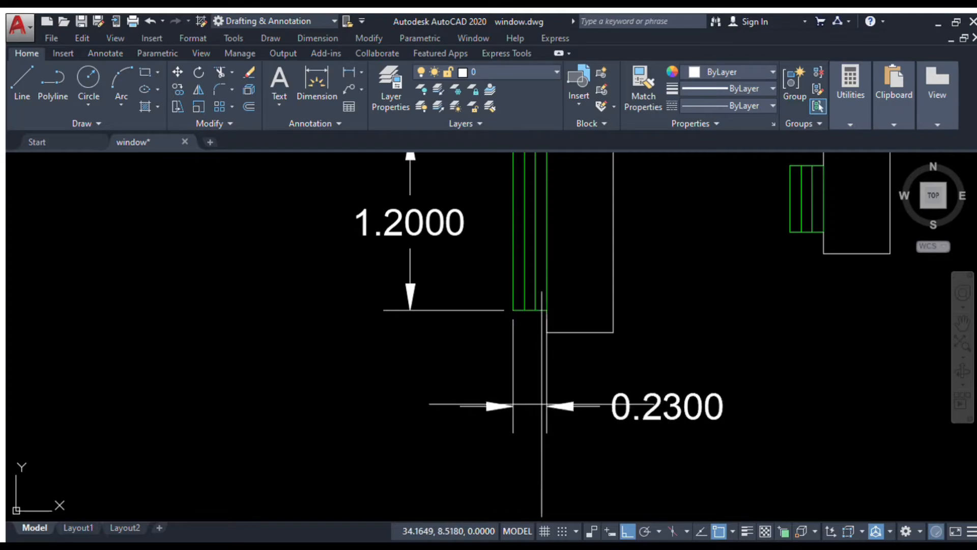
click(545, 402)
- Dimension the width of the first window's outer projection, placing the dimension above it
scroll(665, 329, down, 4)
scroll(632, 244, up, 4)
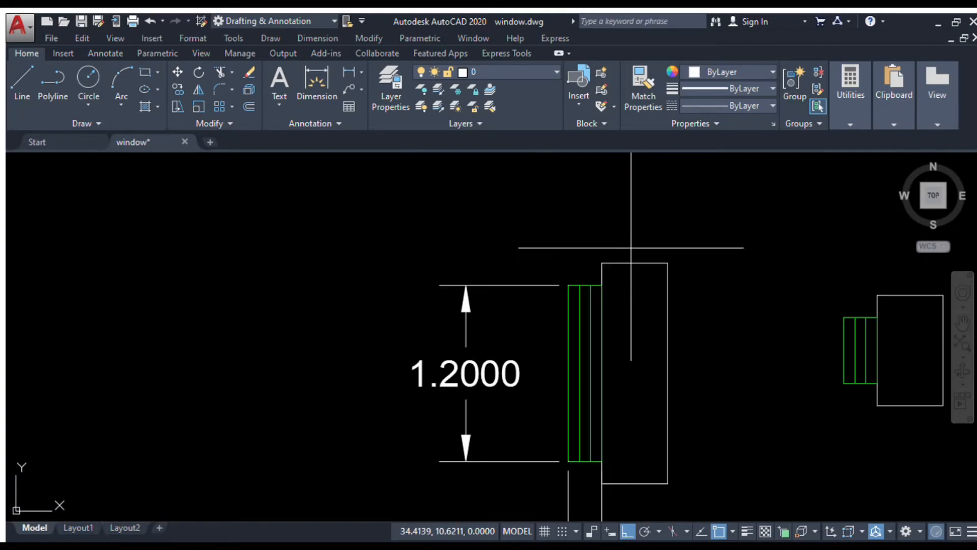
click(602, 264)
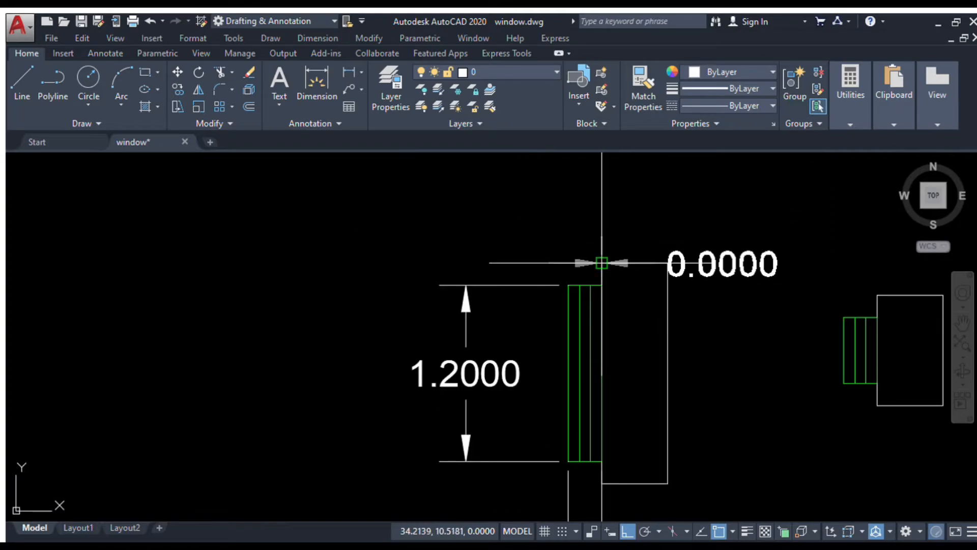
click(667, 263)
click(706, 214)
- Dimension the height of the first window's outer projection, placing the dimension to its right
scroll(709, 270, down, 2)
middle_drag(714, 315, 665, 263)
scroll(660, 276, up, 4)
scroll(659, 278, down, 4)
click(633, 213)
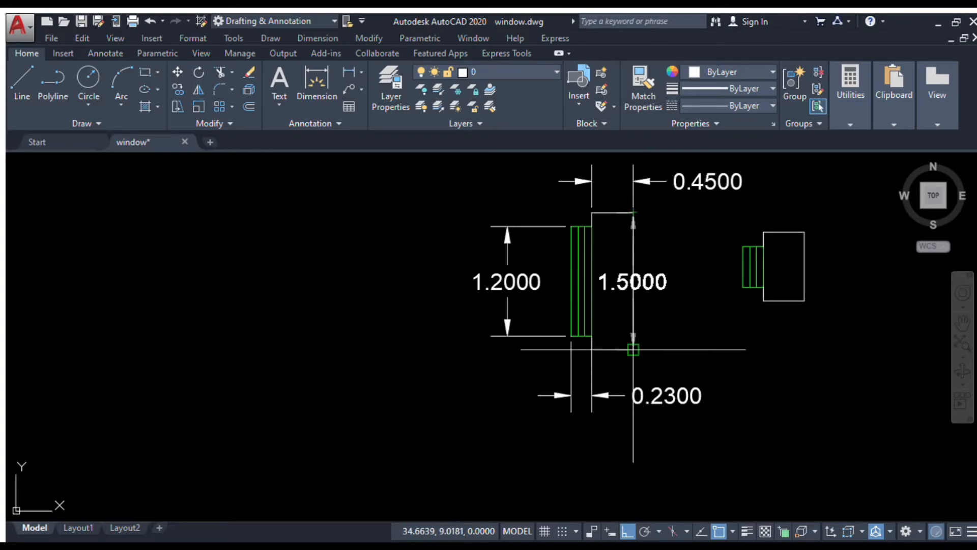
click(677, 350)
- Reduce the text height of the outer projection's height dimension and set its colour to grey, number 8
scroll(692, 271, up, 2)
click(688, 289)
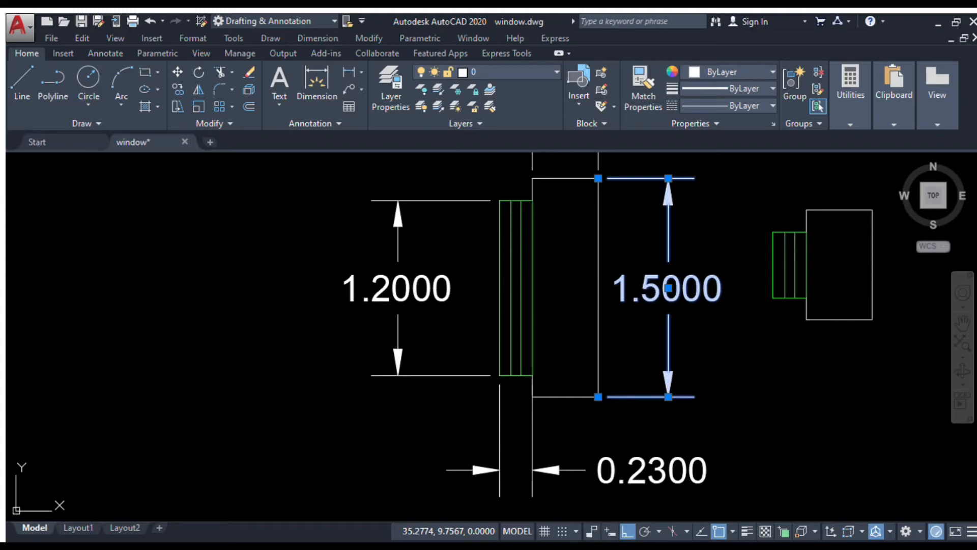
key(Return)
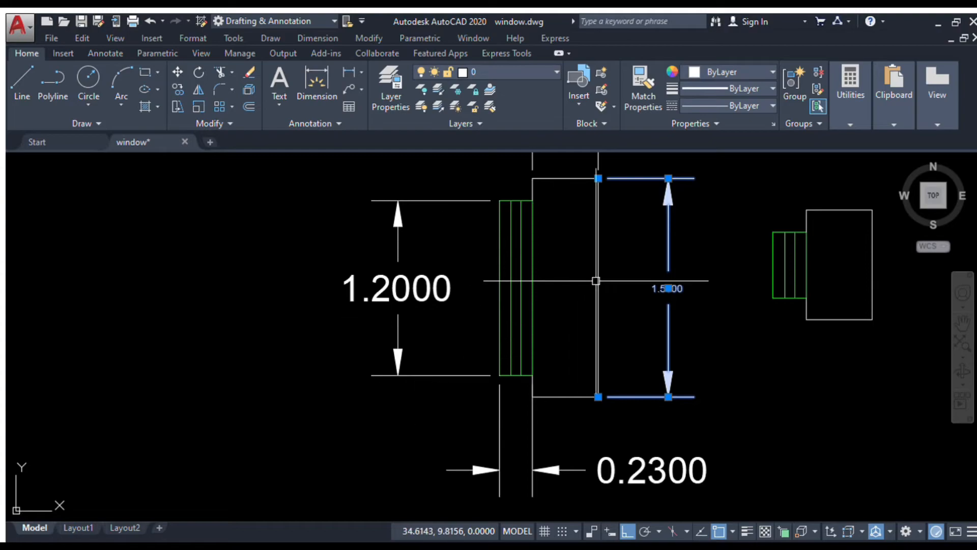
key(Escape)
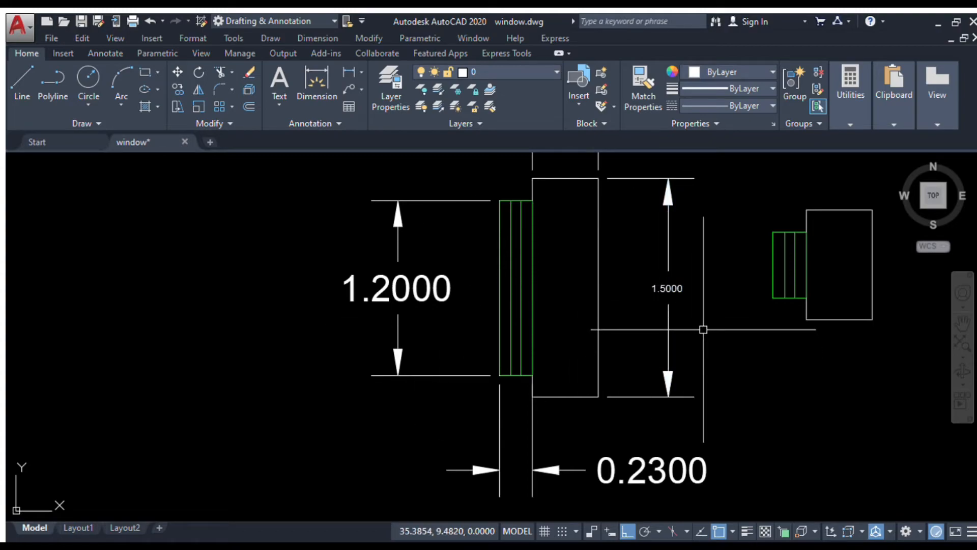
key(Return)
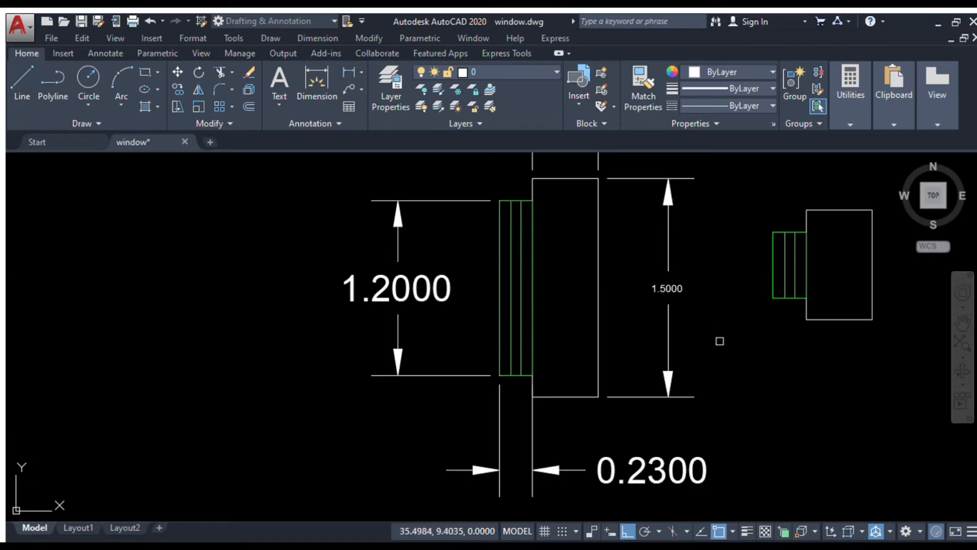
click(667, 283)
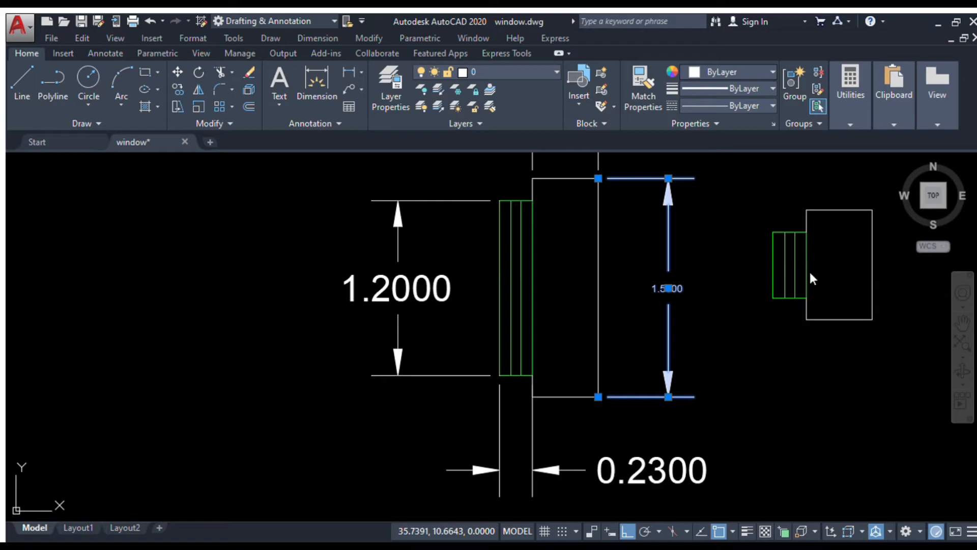
key(Escape)
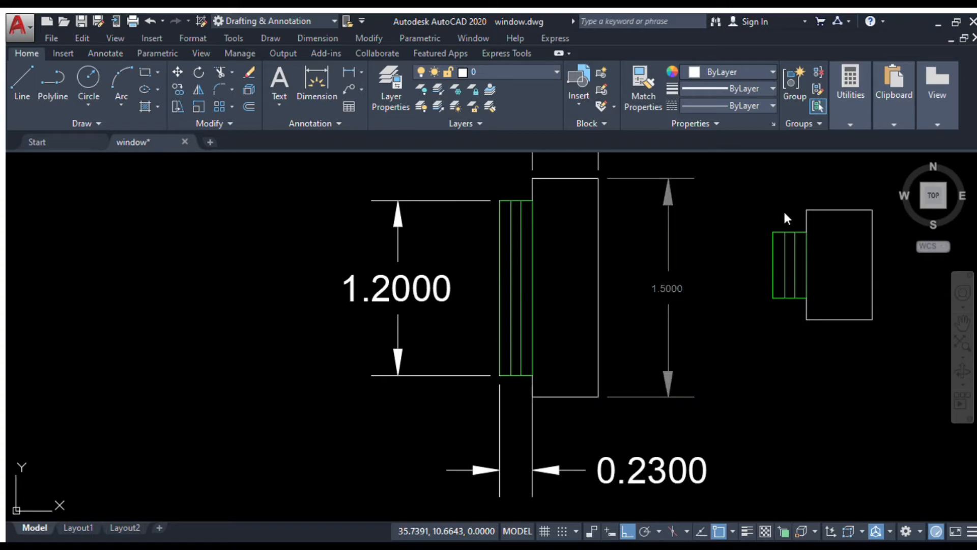
key(Escape)
- Match the properties of the outer projection's height dimension to the first window's other three dimensions
scroll(680, 271, up, 2)
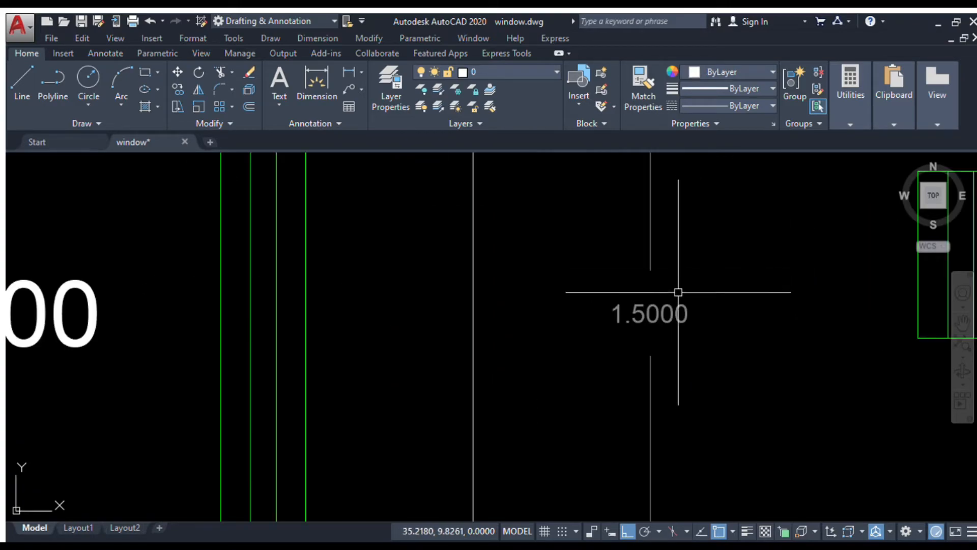
click(653, 312)
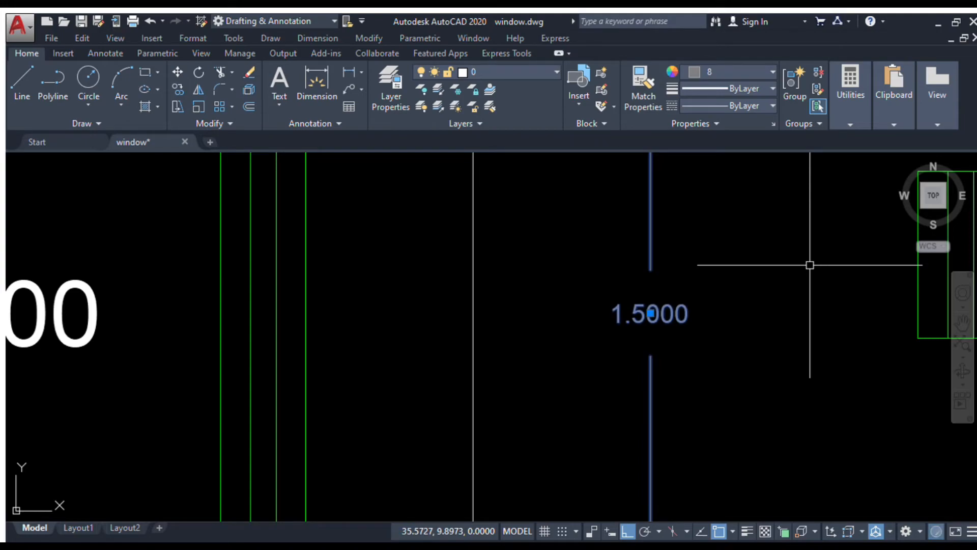
key(Escape)
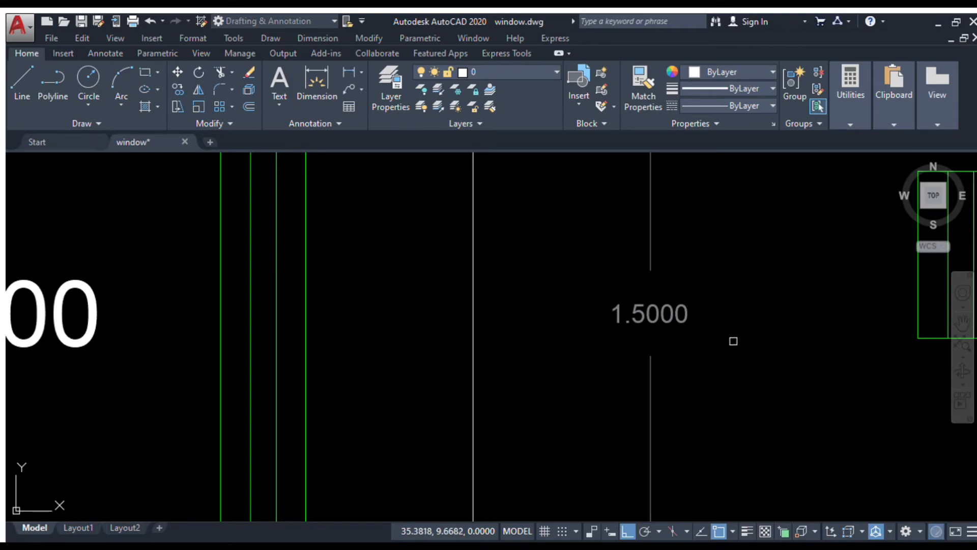
scroll(661, 313, down, 5)
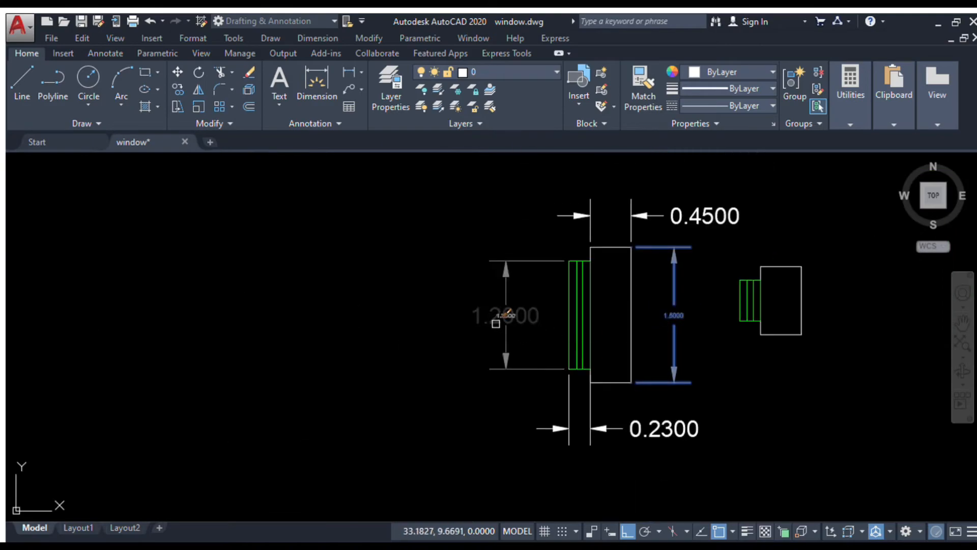
click(570, 216)
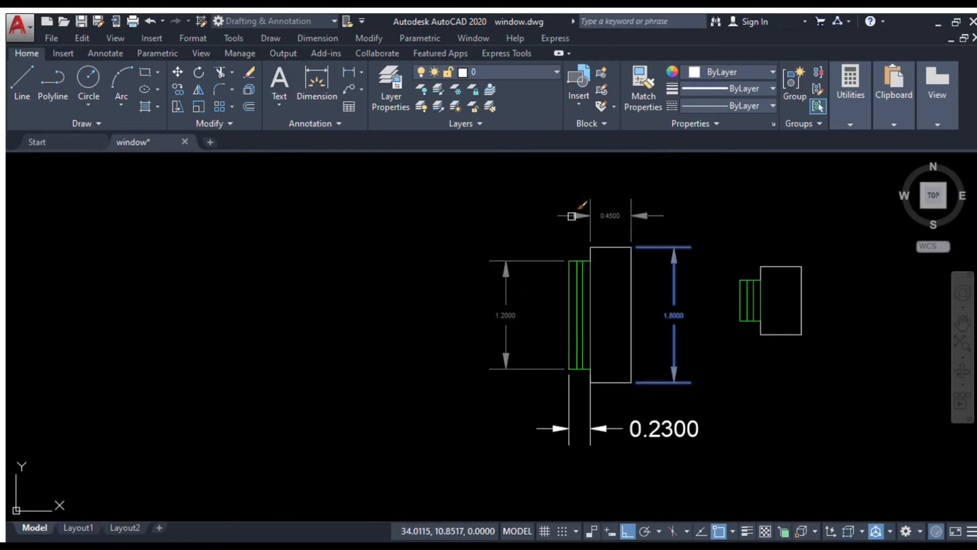
click(620, 429)
key(Escape)
- Dimension the height of the second window's green rectangle, placing the dimension to its left
scroll(671, 344, up, 4)
scroll(694, 356, down, 2)
mouse_move(718, 369)
middle_down()
mouse_move(735, 438)
mouse_move(697, 351)
mouse_move(529, 423)
mouse_move(474, 410)
middle_up()
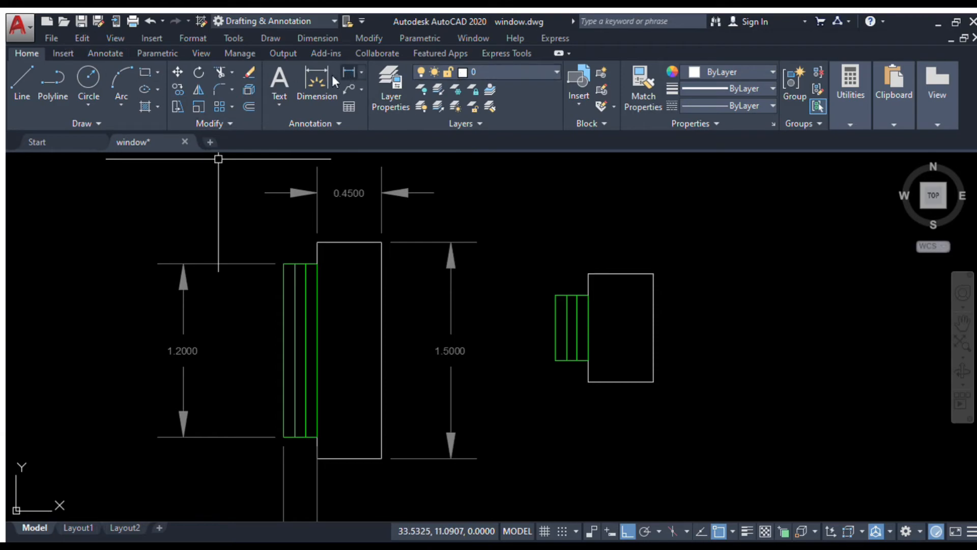
scroll(555, 290, up, 4)
click(555, 290)
scroll(550, 360, down, 2)
click(552, 420)
click(528, 426)
- Dimension the width of the second window's outer projection, placing the dimension above it
click(315, 79)
click(606, 282)
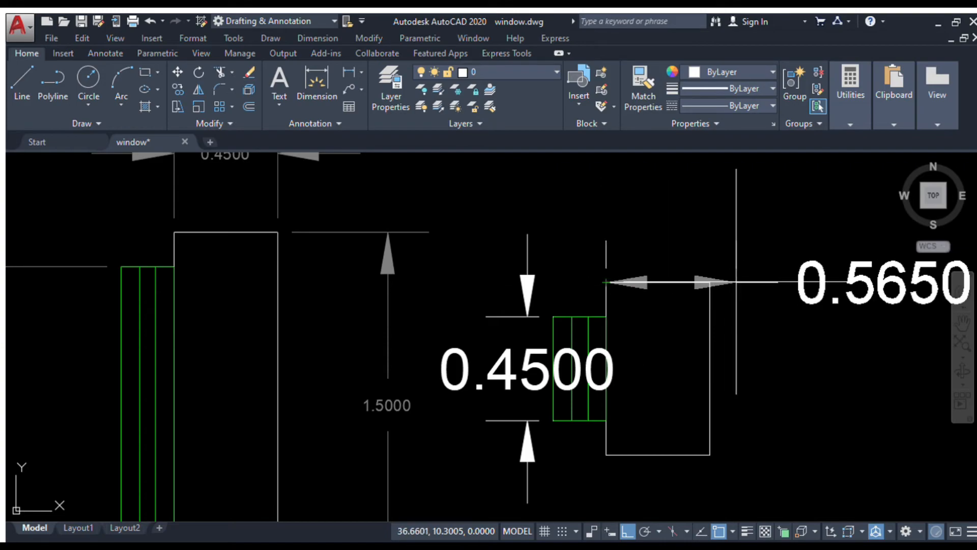
click(710, 282)
click(701, 219)
- Dimension the height of the second window's outer projection, placing the dimension to its right
scroll(766, 306, down, 2)
middle_drag(779, 334, 782, 251)
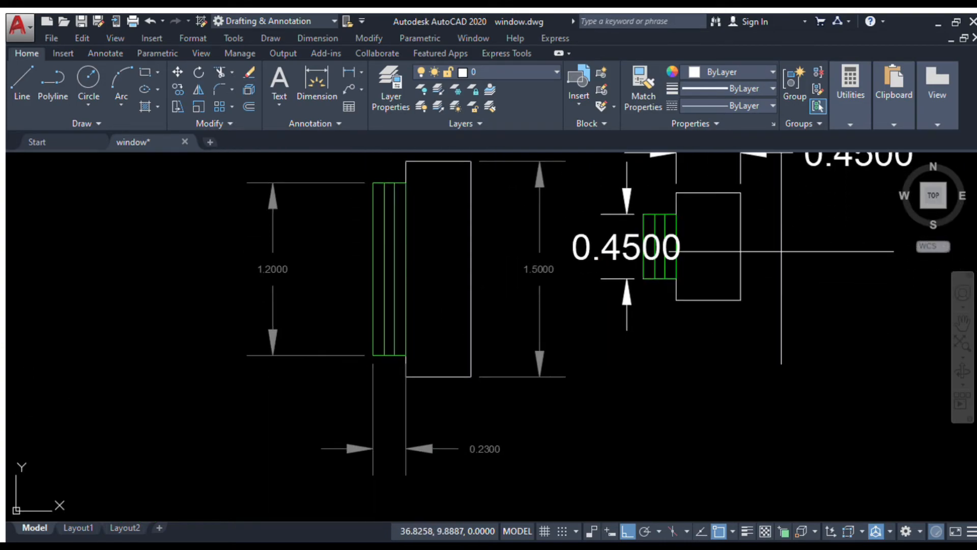
key(space)
click(741, 192)
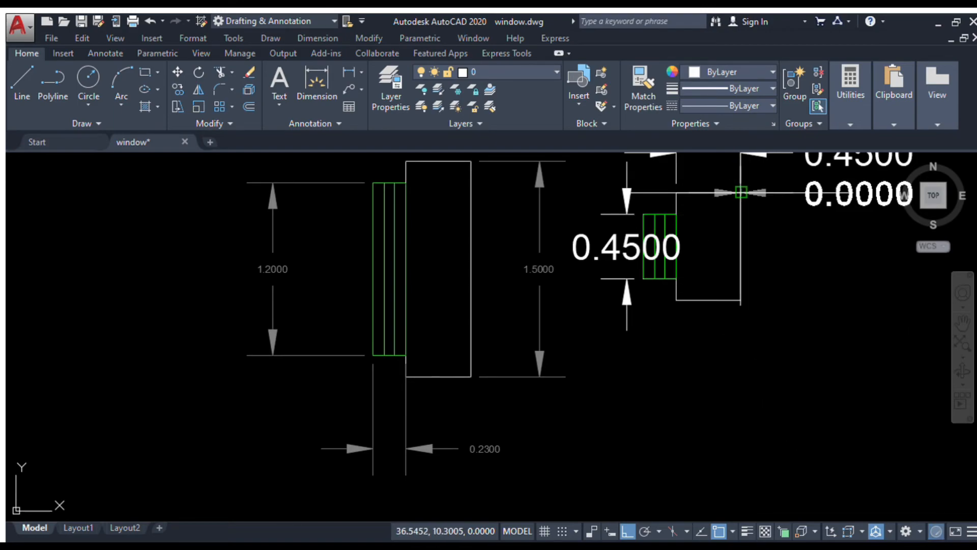
click(741, 301)
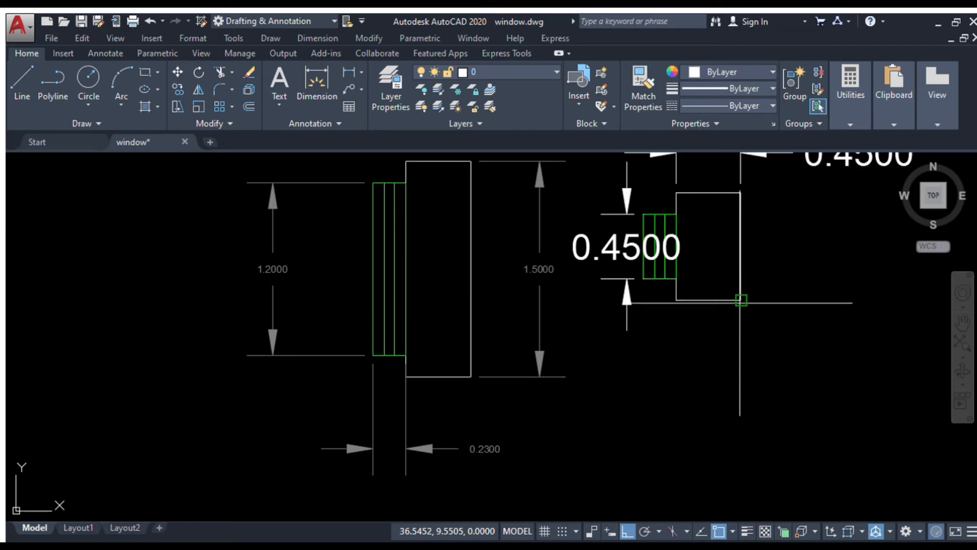
click(856, 310)
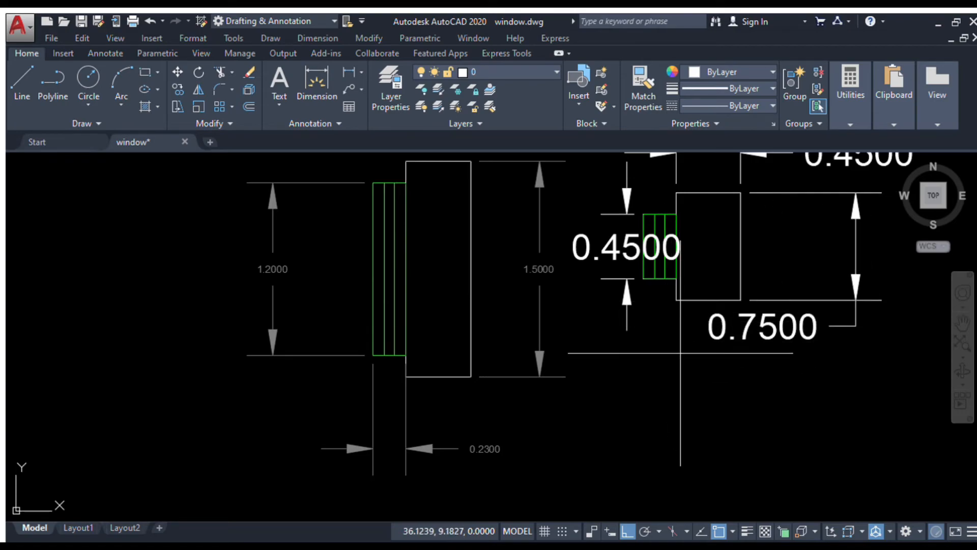
- Match the properties of the first window's green rectangle width dimension to the second window's three dimensions
scroll(680, 356, down, 2)
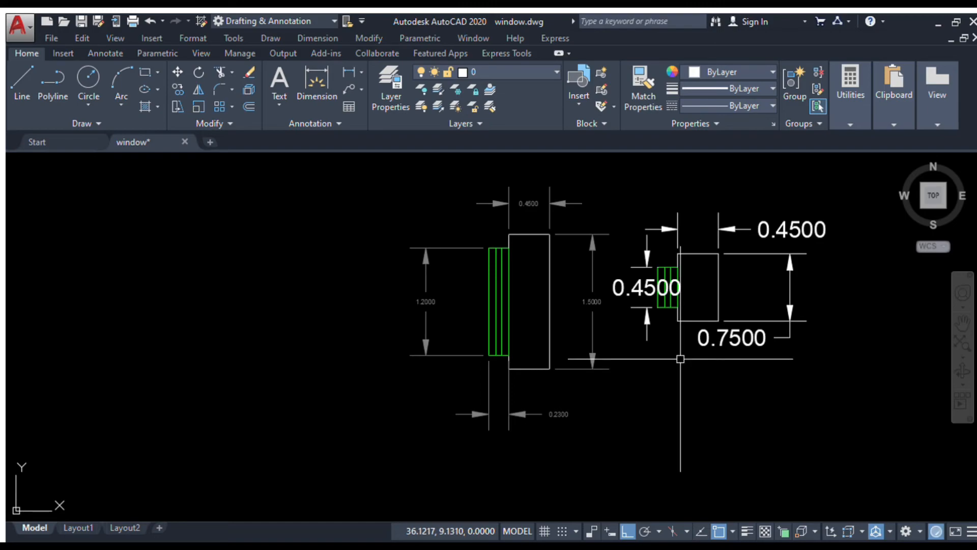
text(ma)
key(Return)
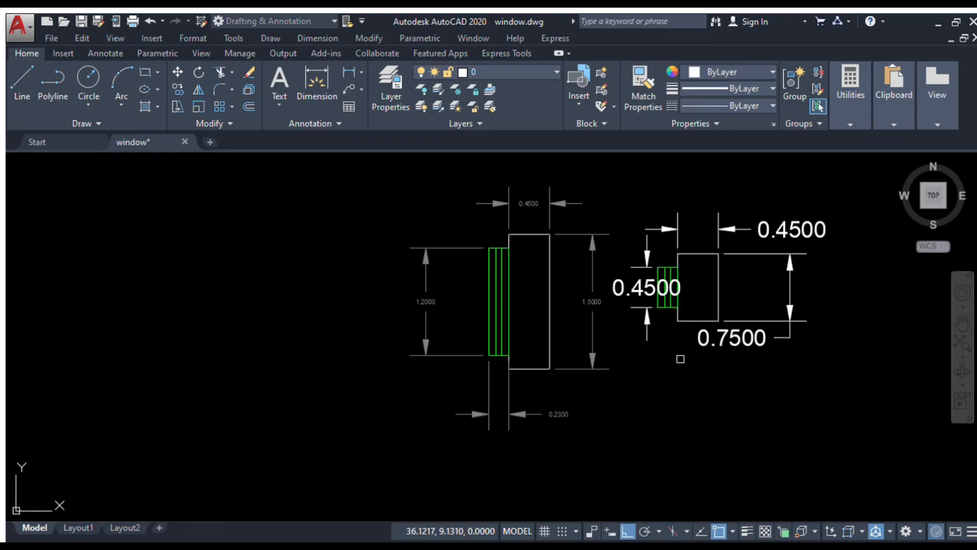
click(554, 413)
click(652, 290)
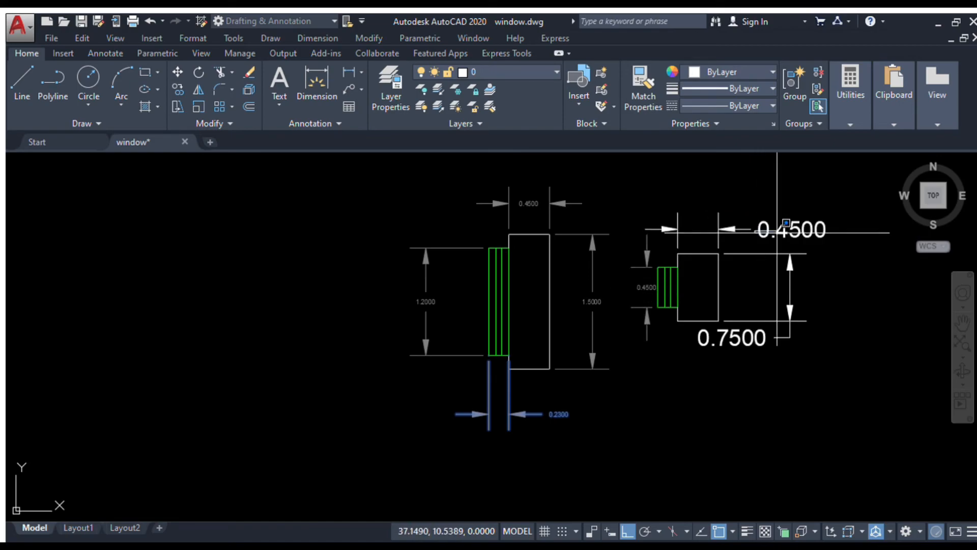
click(762, 338)
click(798, 223)
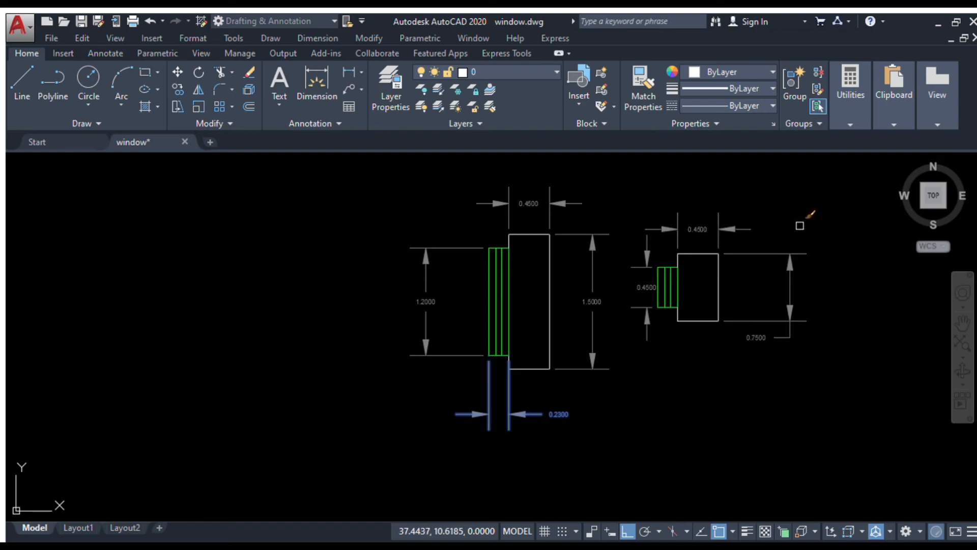
key(Escape)
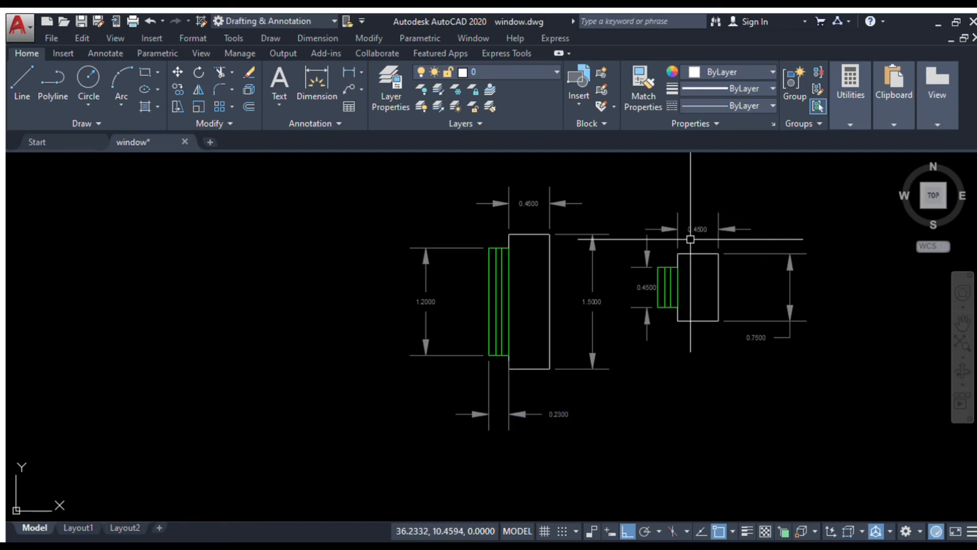
- Dimension the vertical offset between the lower edges of the second window's green rectangle and outer projection, placing it just left of the projection
scroll(689, 239, up, 4)
scroll(687, 306, down, 2)
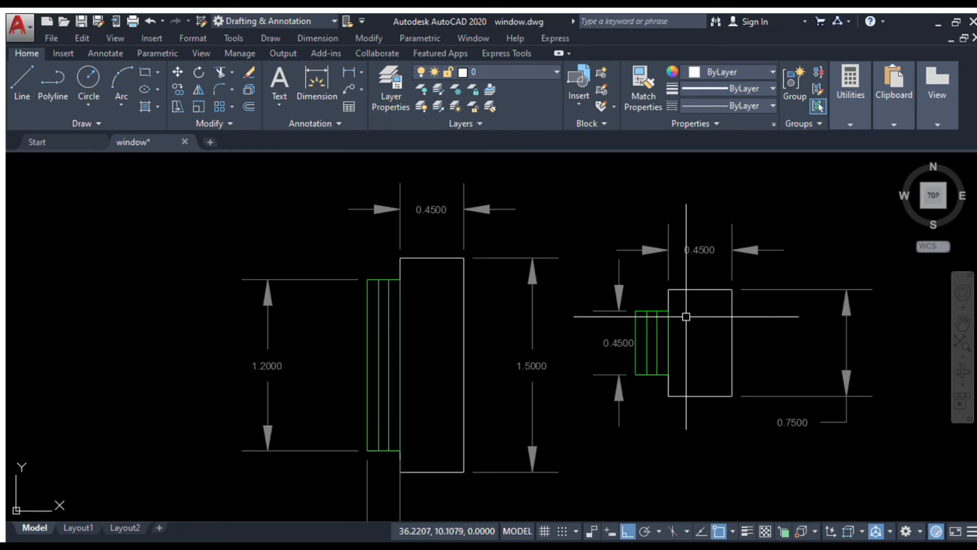
scroll(704, 297, up, 2)
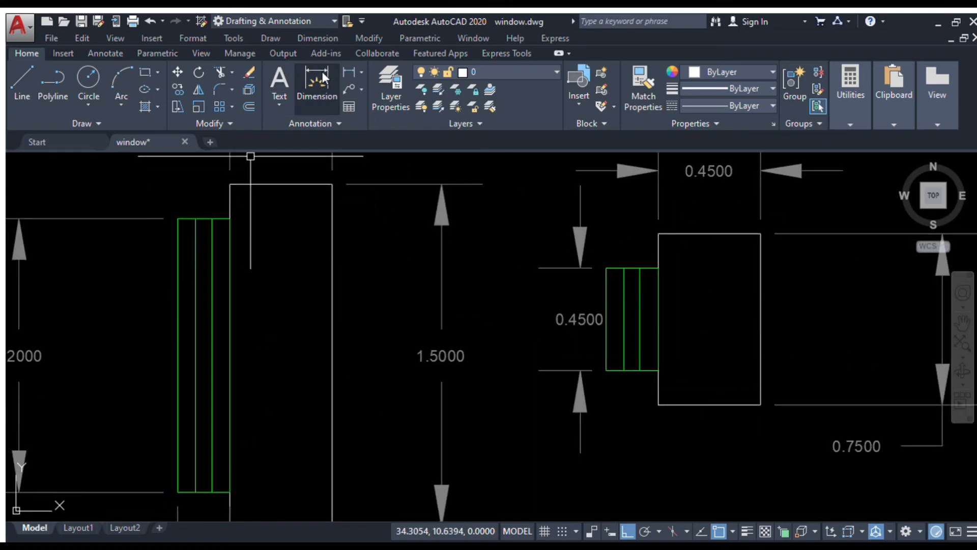
click(658, 370)
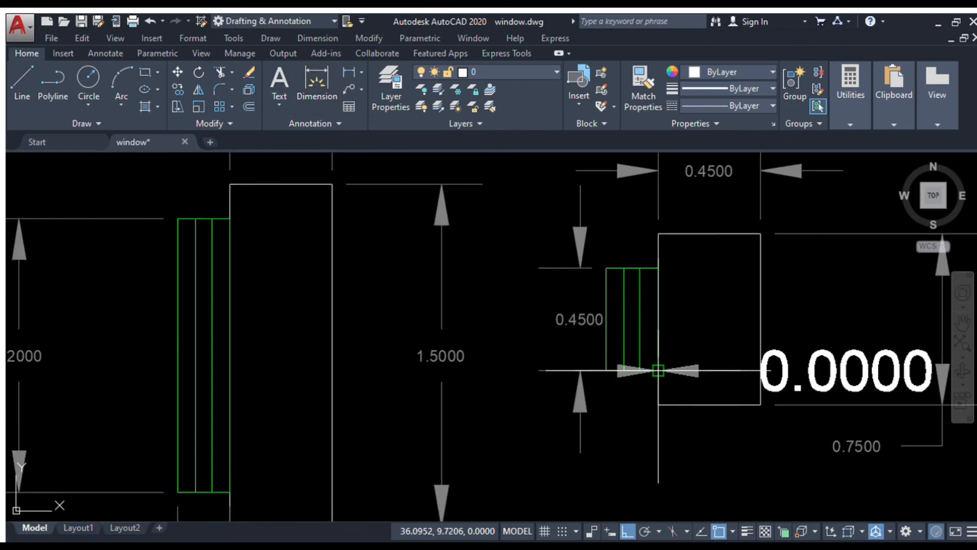
click(641, 407)
scroll(717, 389, down, 2)
middle_drag(709, 438, 707, 351)
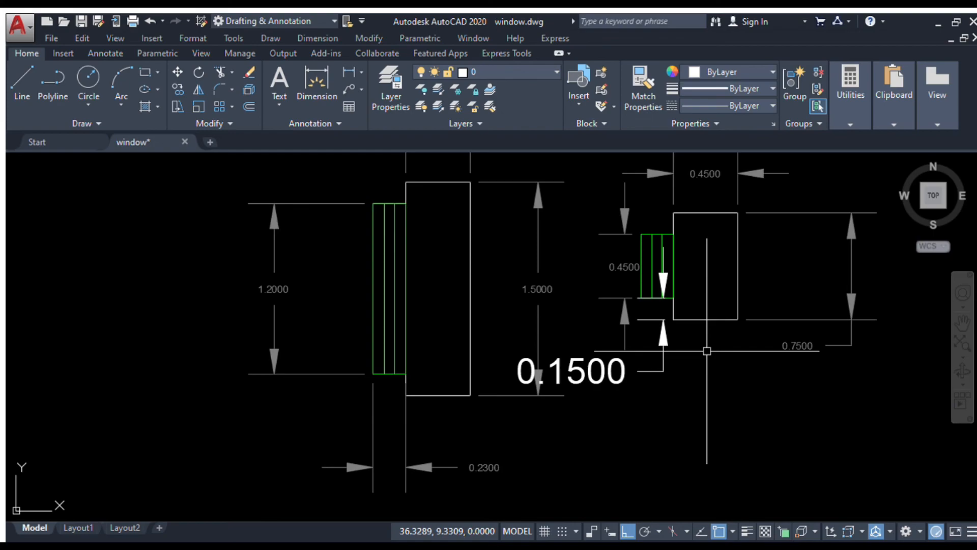
- Match the properties of the second window's green rectangle height dimension to its new lower offset dimension
text(ma)
key(space)
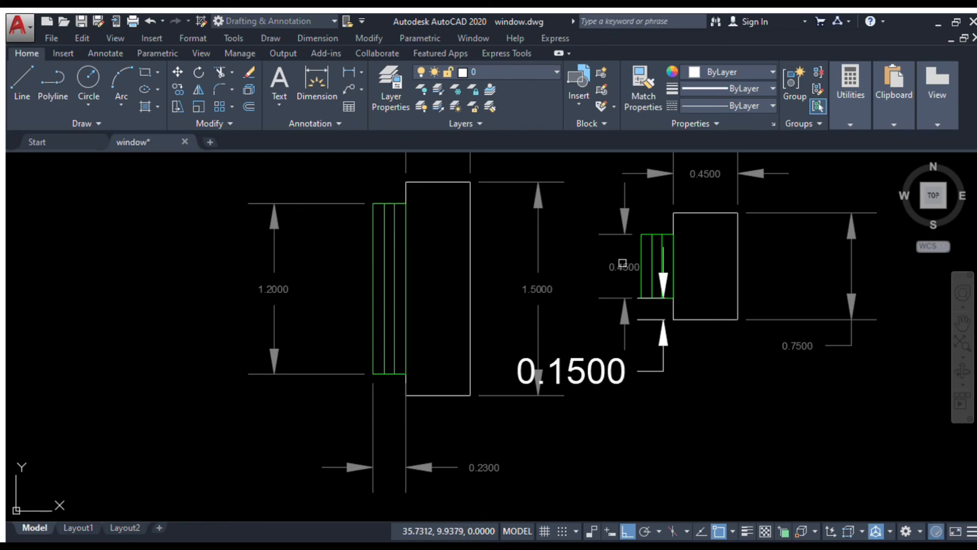
click(623, 264)
click(662, 341)
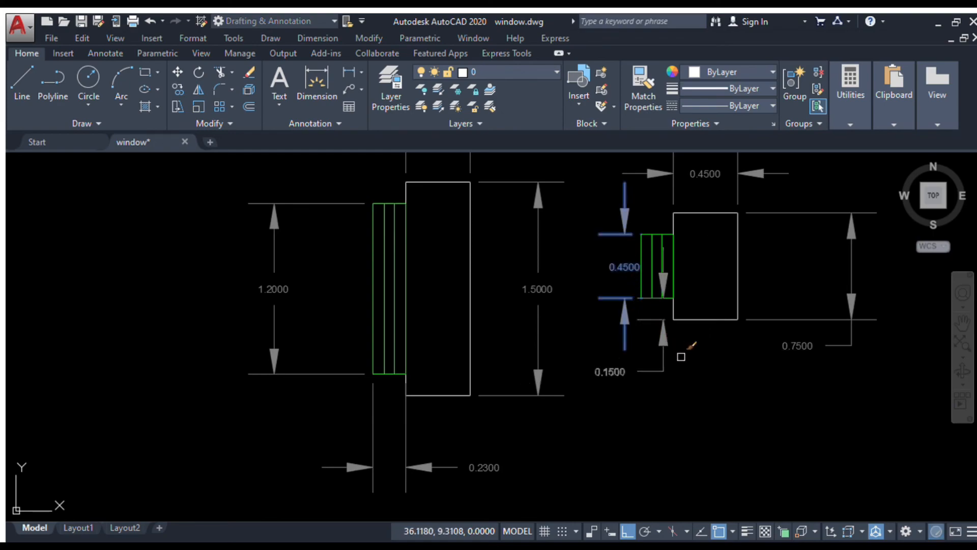
key(Escape)
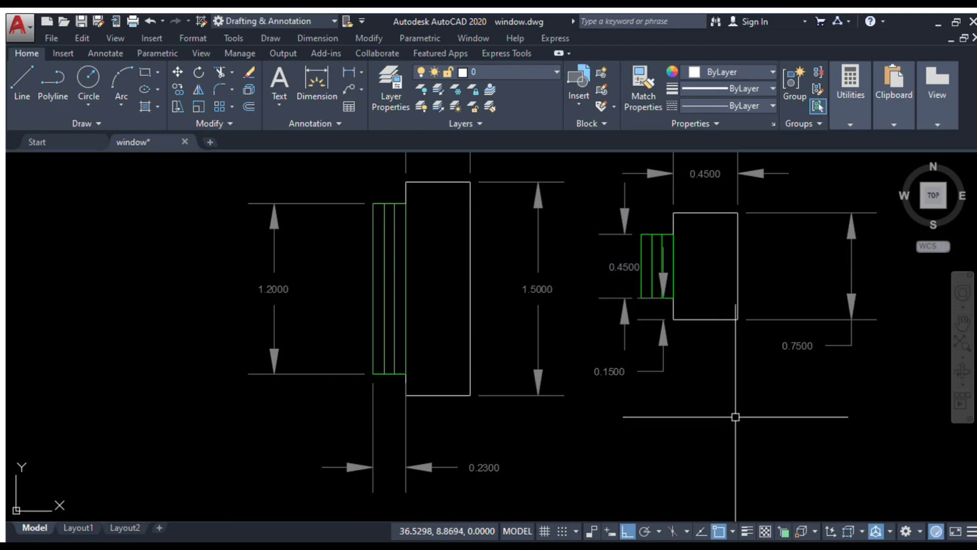
- Save the drawing
scroll(736, 416, down, 2)
key(ctrl+s)
scroll(627, 399, up, 3)
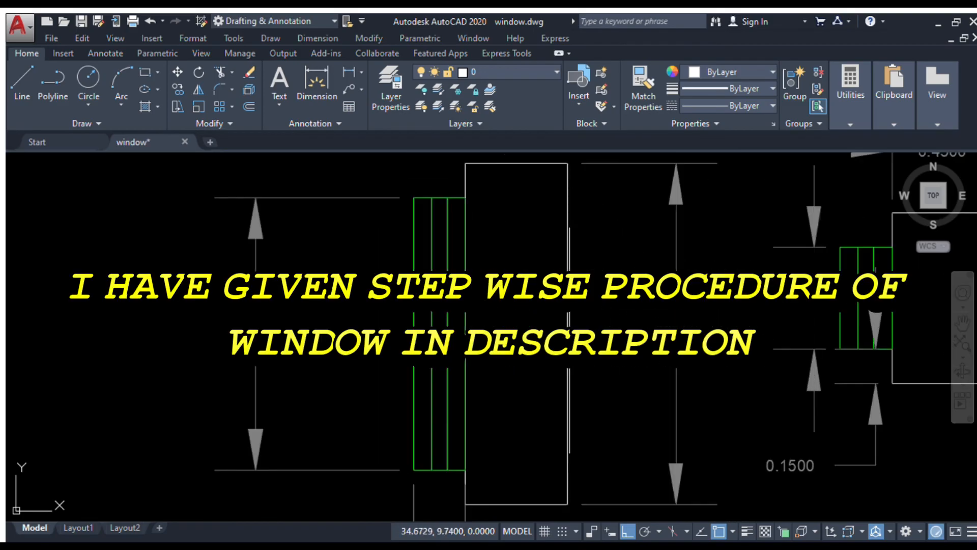
scroll(627, 398, down, 2)
mouse_move(627, 398)
middle_down()
mouse_move(515, 323)
mouse_move(419, 388)
mouse_move(429, 414)
mouse_move(571, 395)
mouse_move(611, 327)
mouse_move(621, 430)
mouse_move(574, 393)
mouse_move(517, 441)
middle_up()
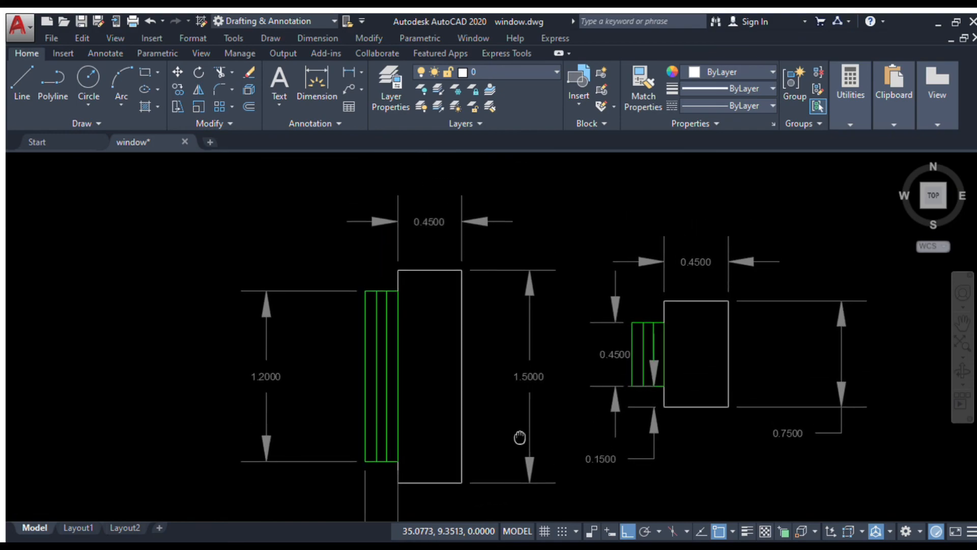
middle_drag(688, 454, 678, 406)
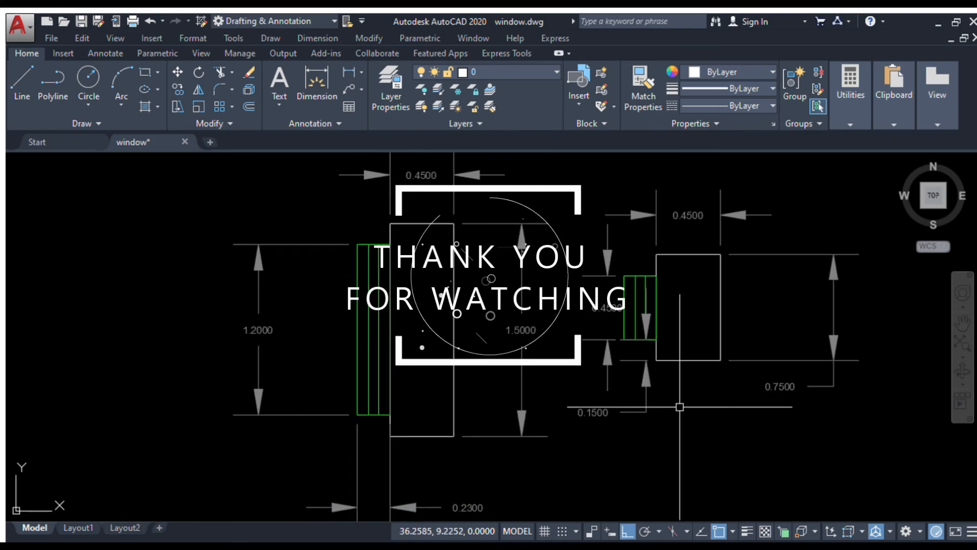